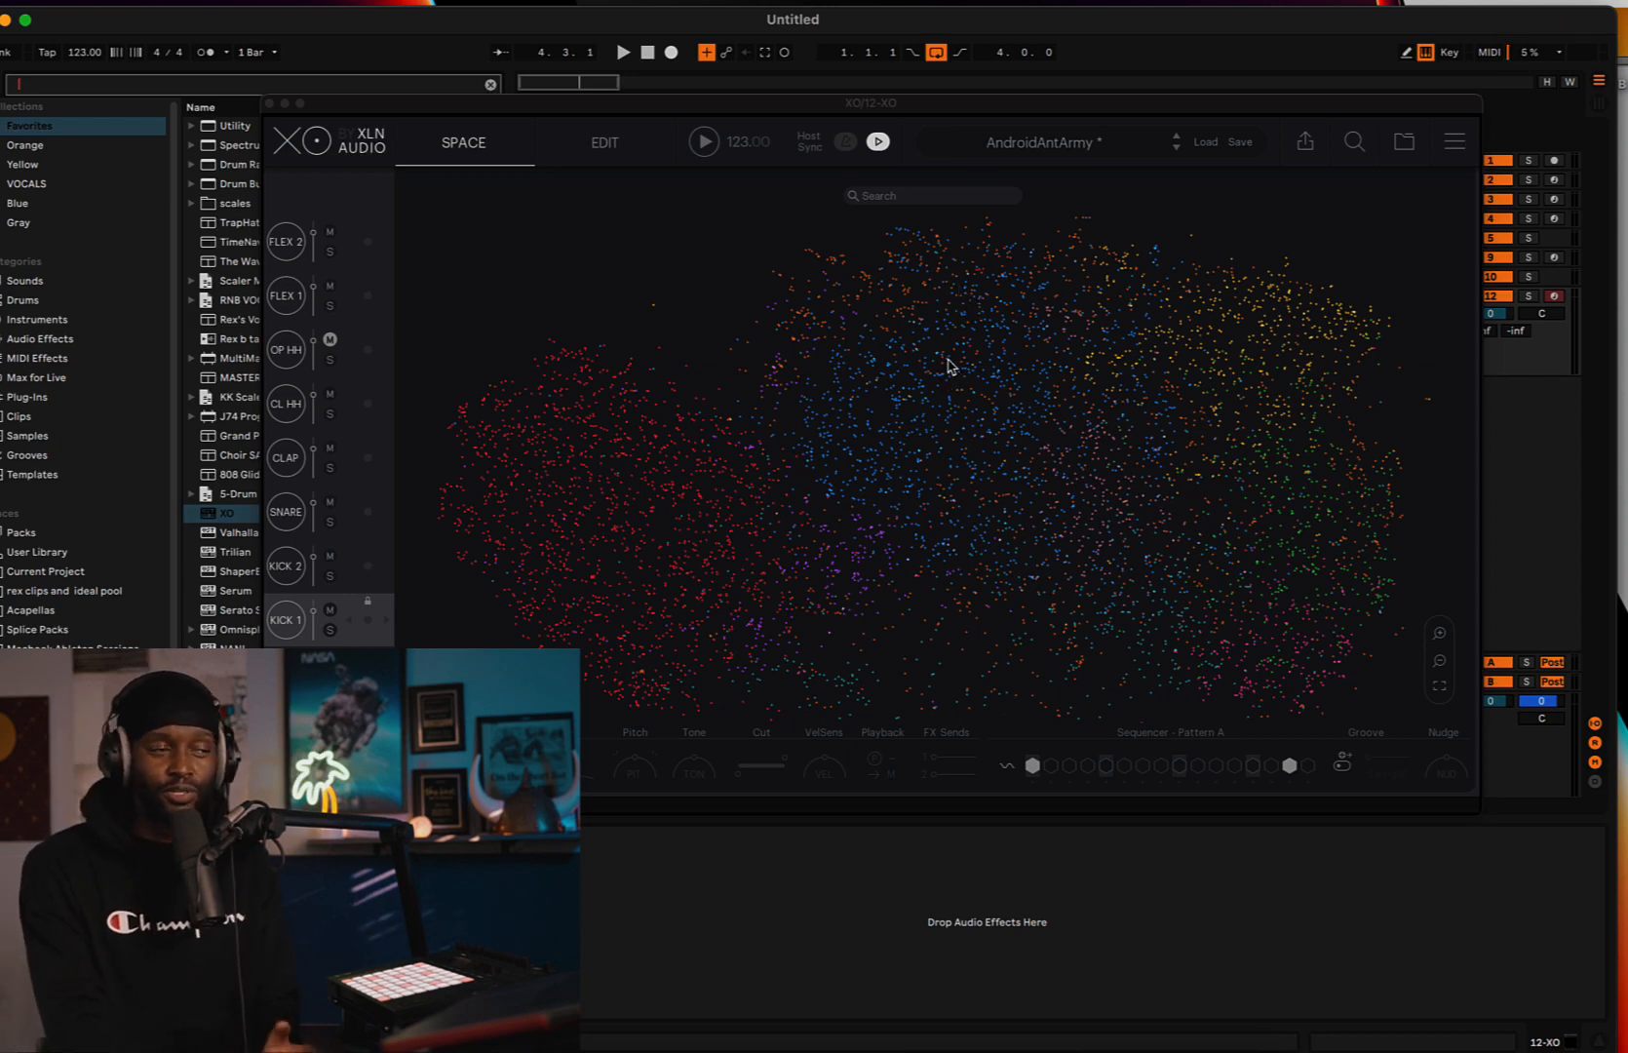
- Audition several kick samples in the red cluster, snares in the blue cluster and hi-hats in the yellow cluster of the sample space
click(562, 491)
click(590, 475)
click(560, 536)
click(527, 470)
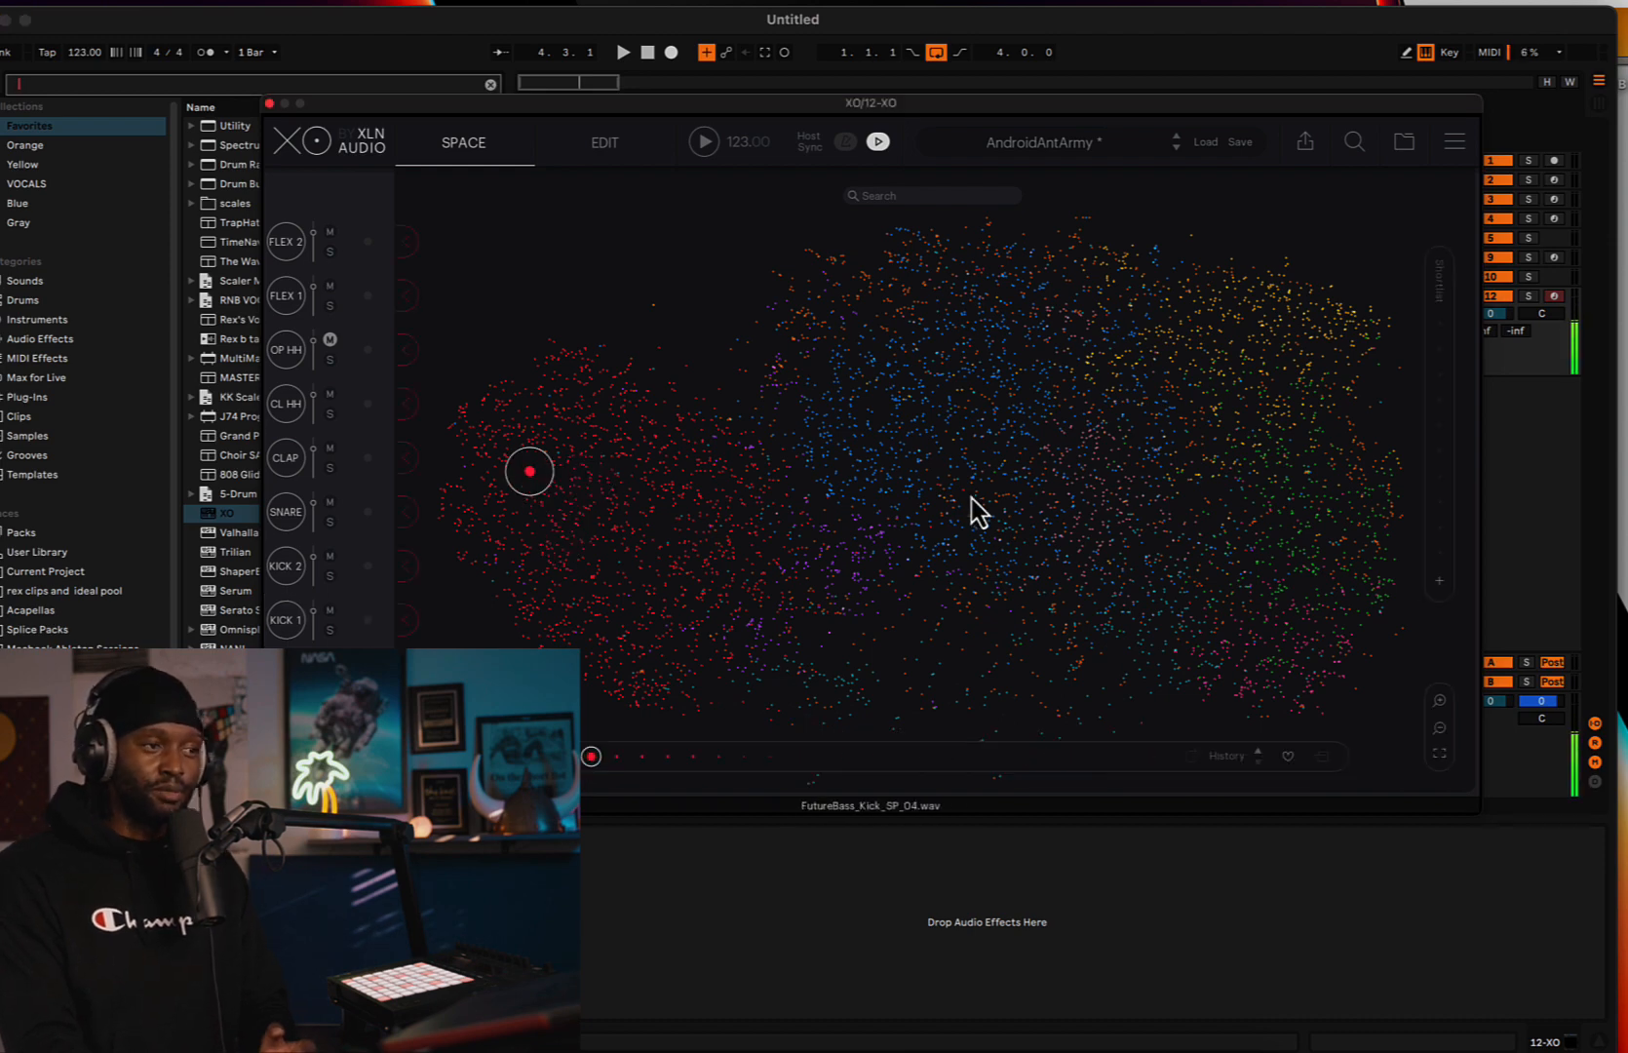
click(854, 427)
click(812, 464)
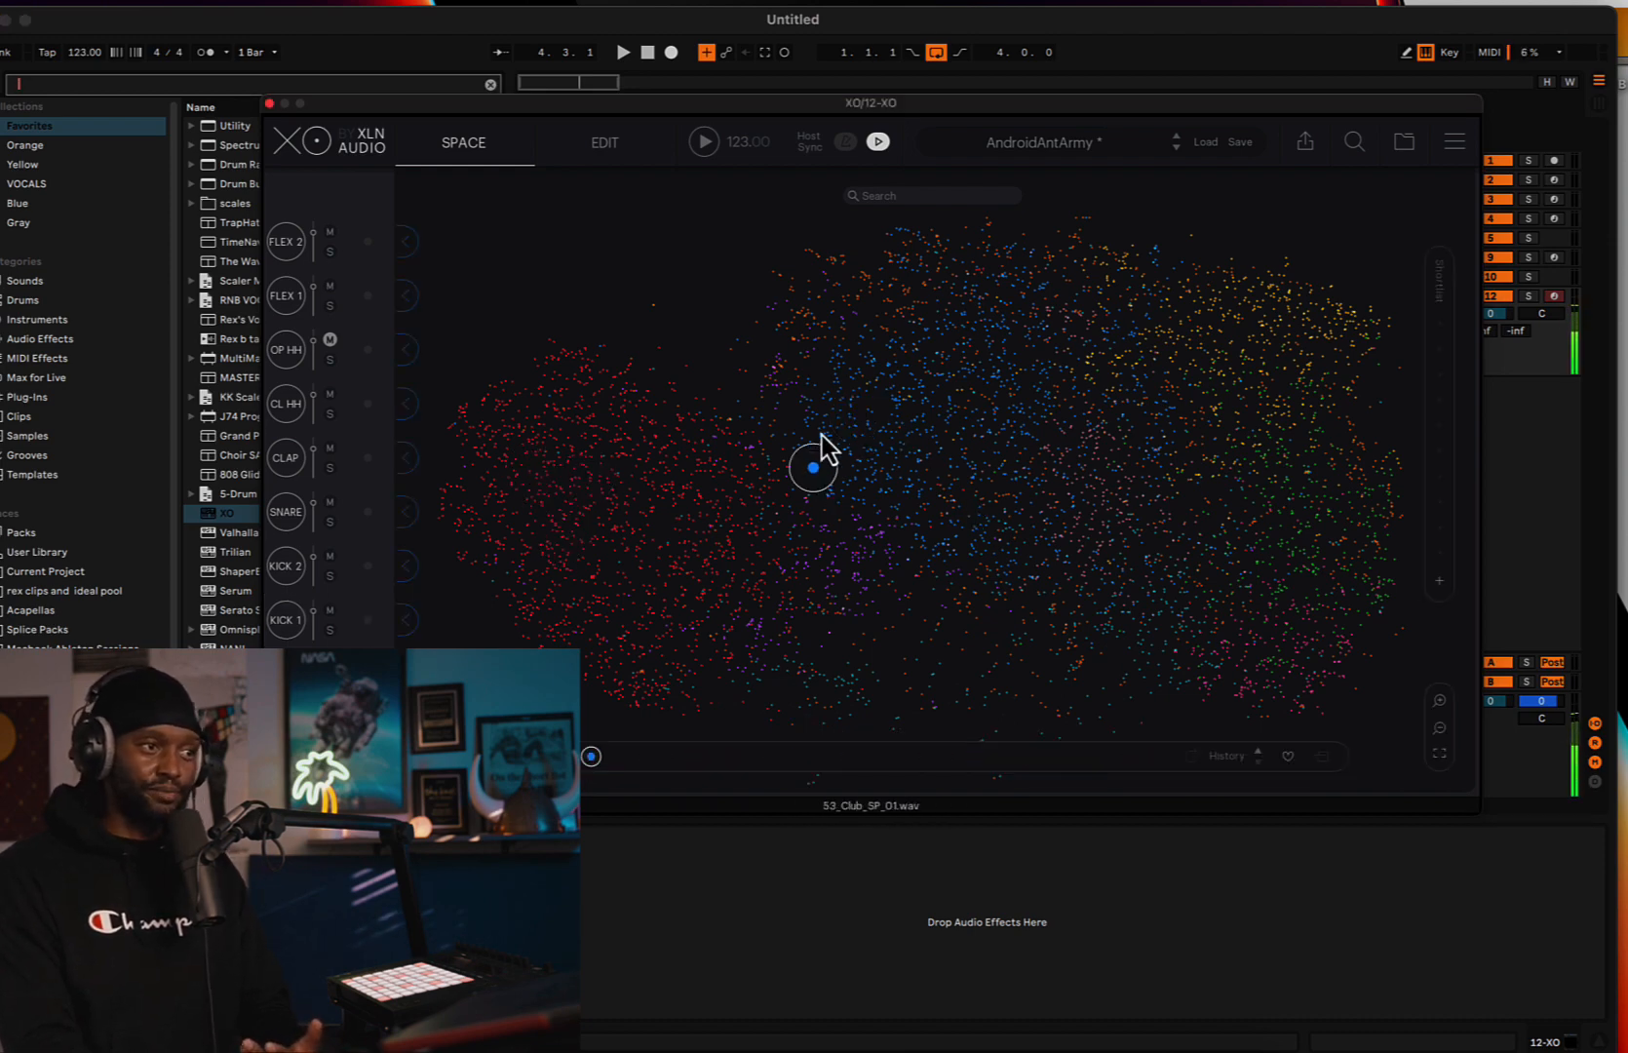
click(884, 477)
click(912, 483)
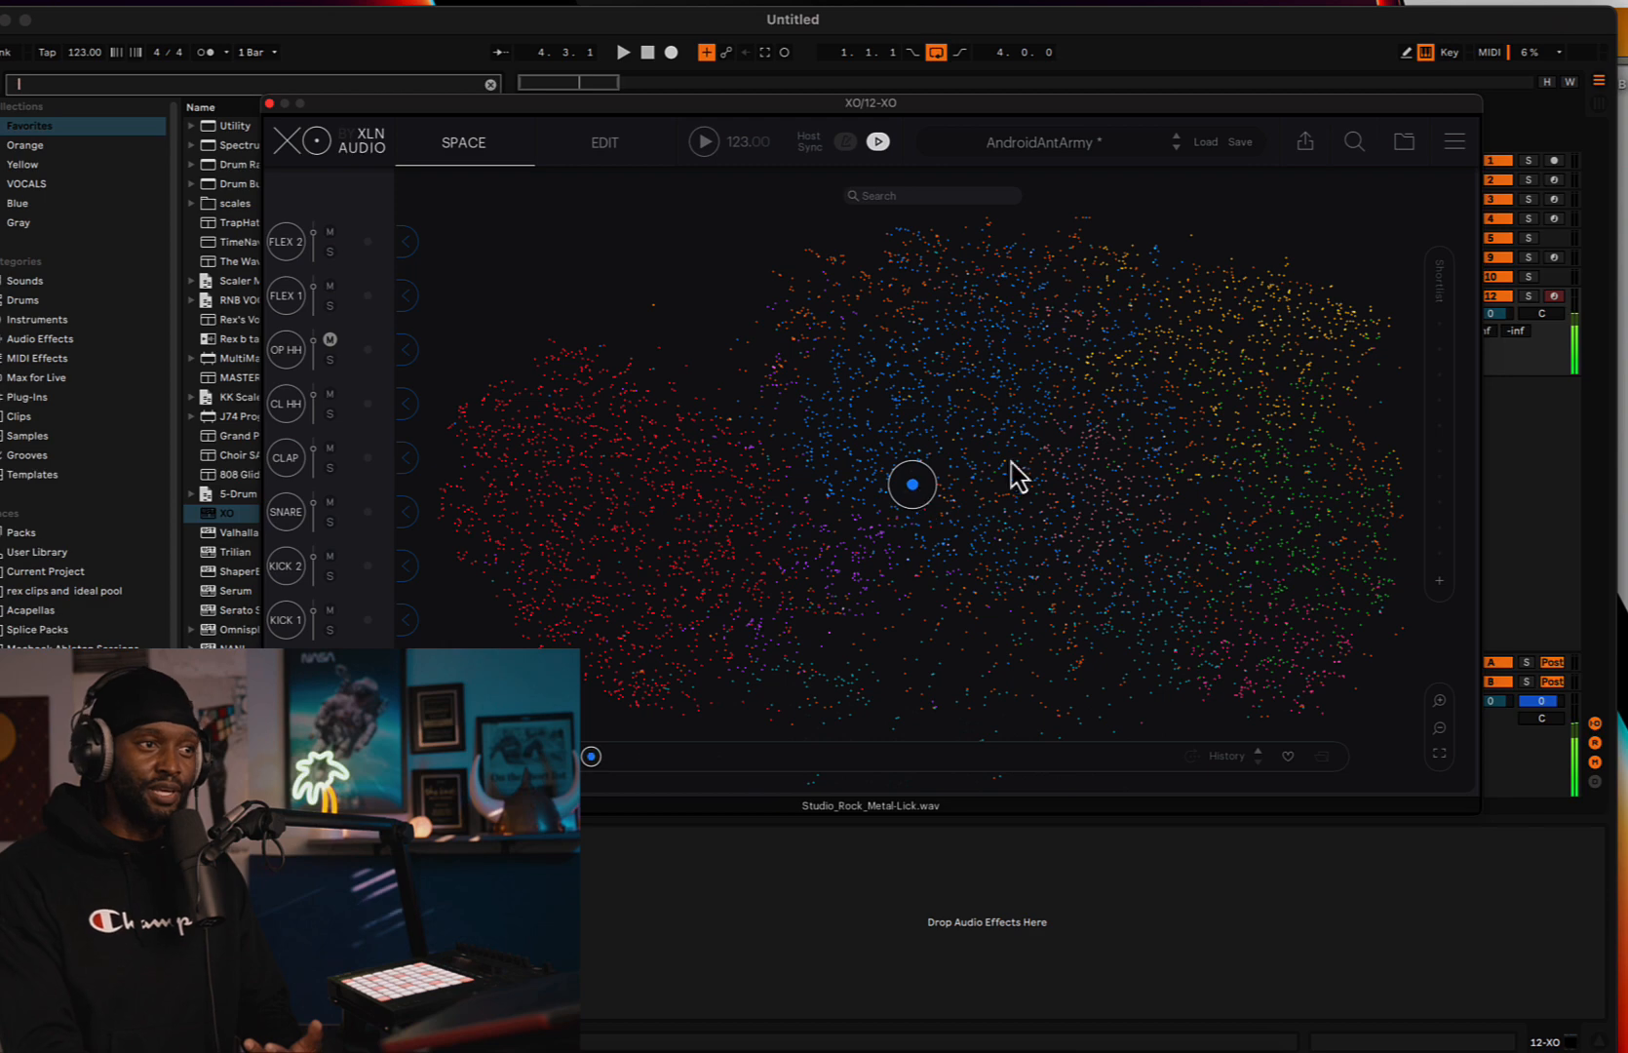
click(1267, 293)
click(1311, 293)
click(1231, 318)
click(1299, 336)
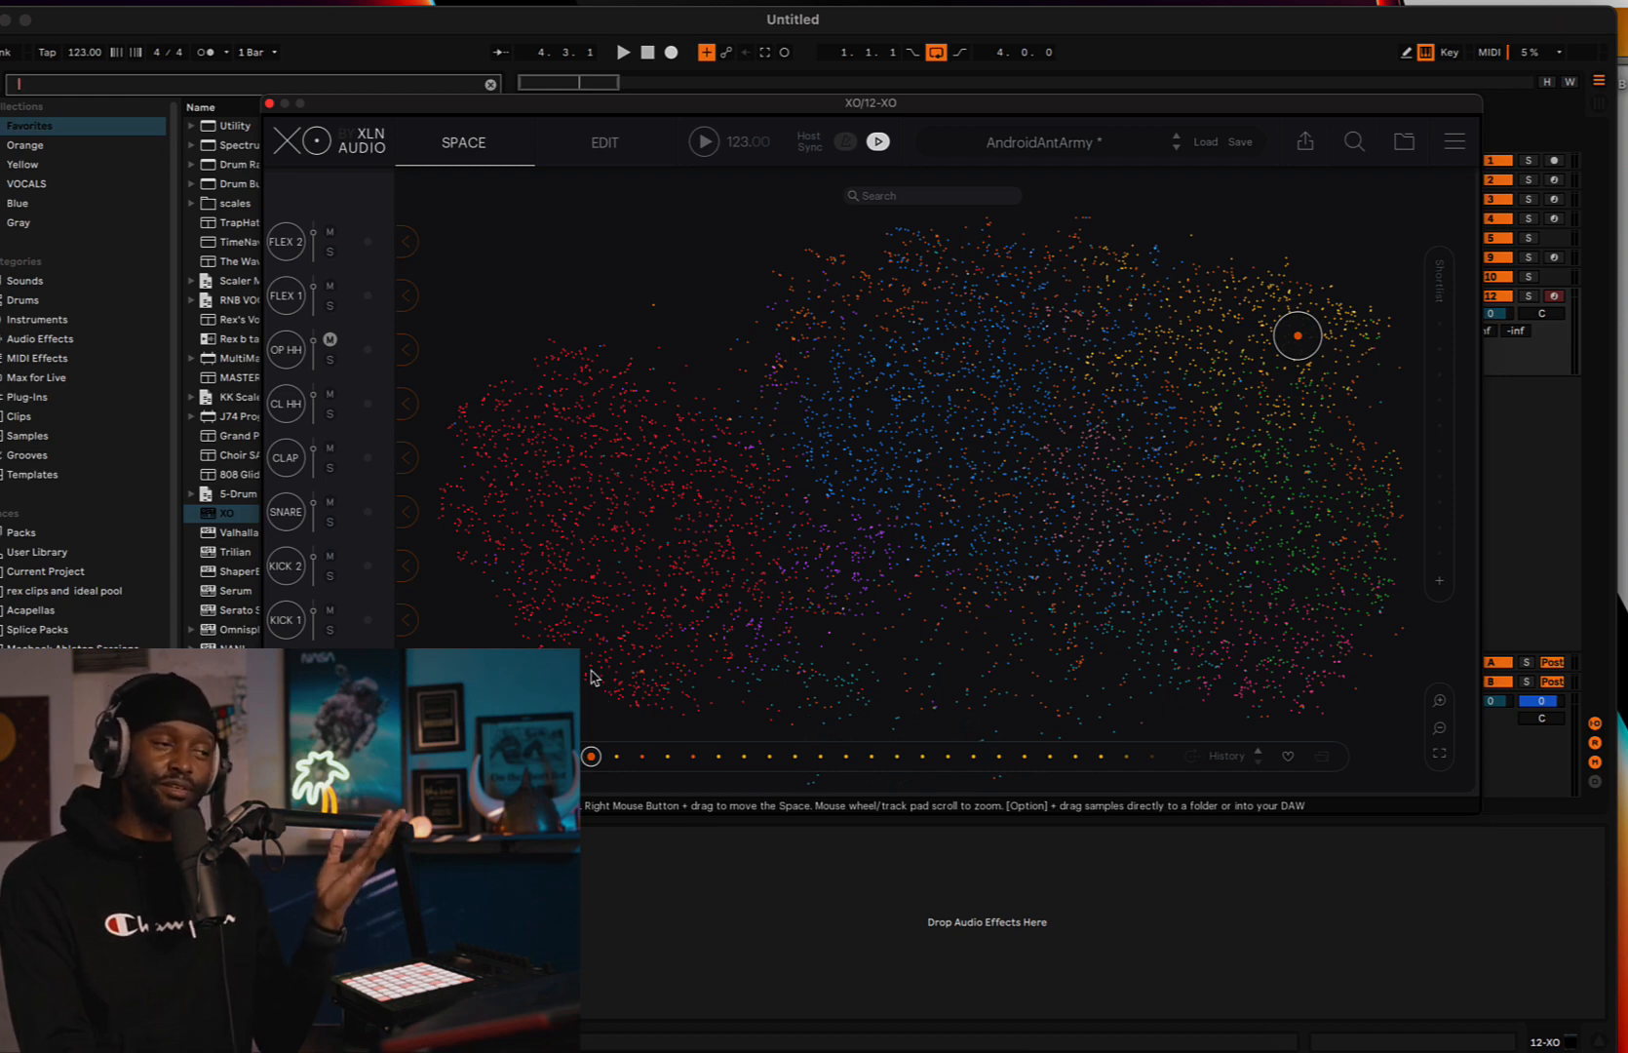
- Audition more kicks along the lower red cluster, some hi-hats in the yellow area, and percussive sounds in the pink and green areas
click(566, 640)
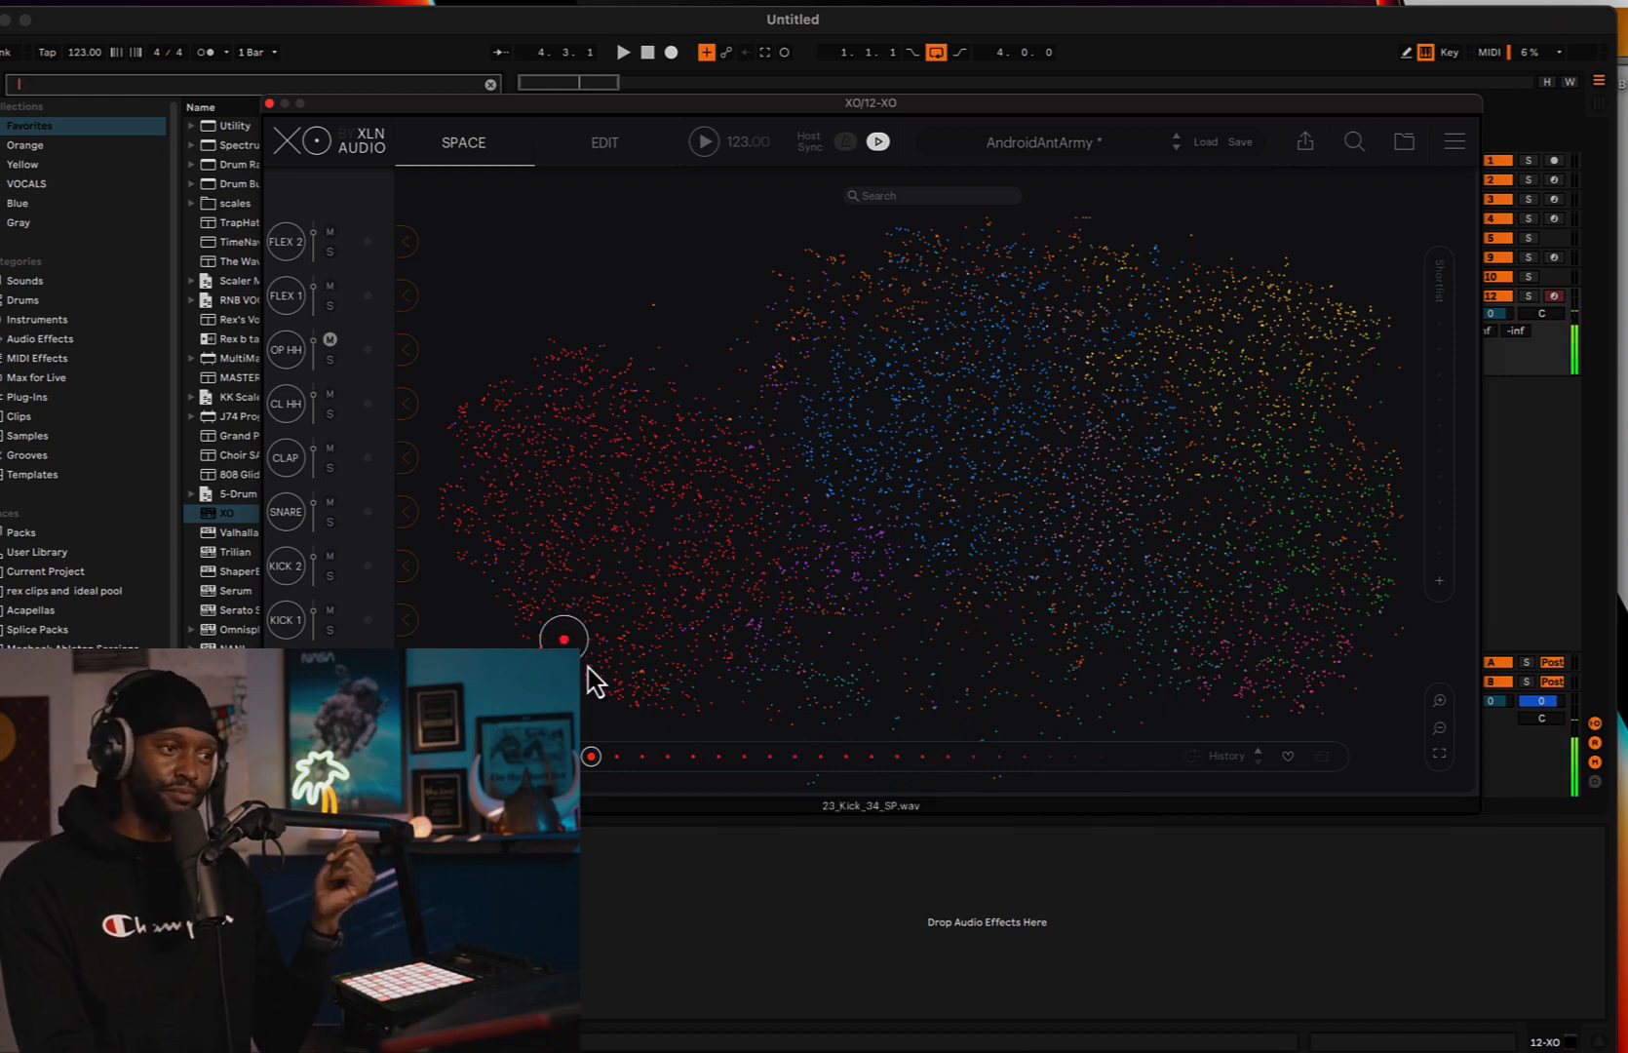
click(629, 698)
click(665, 711)
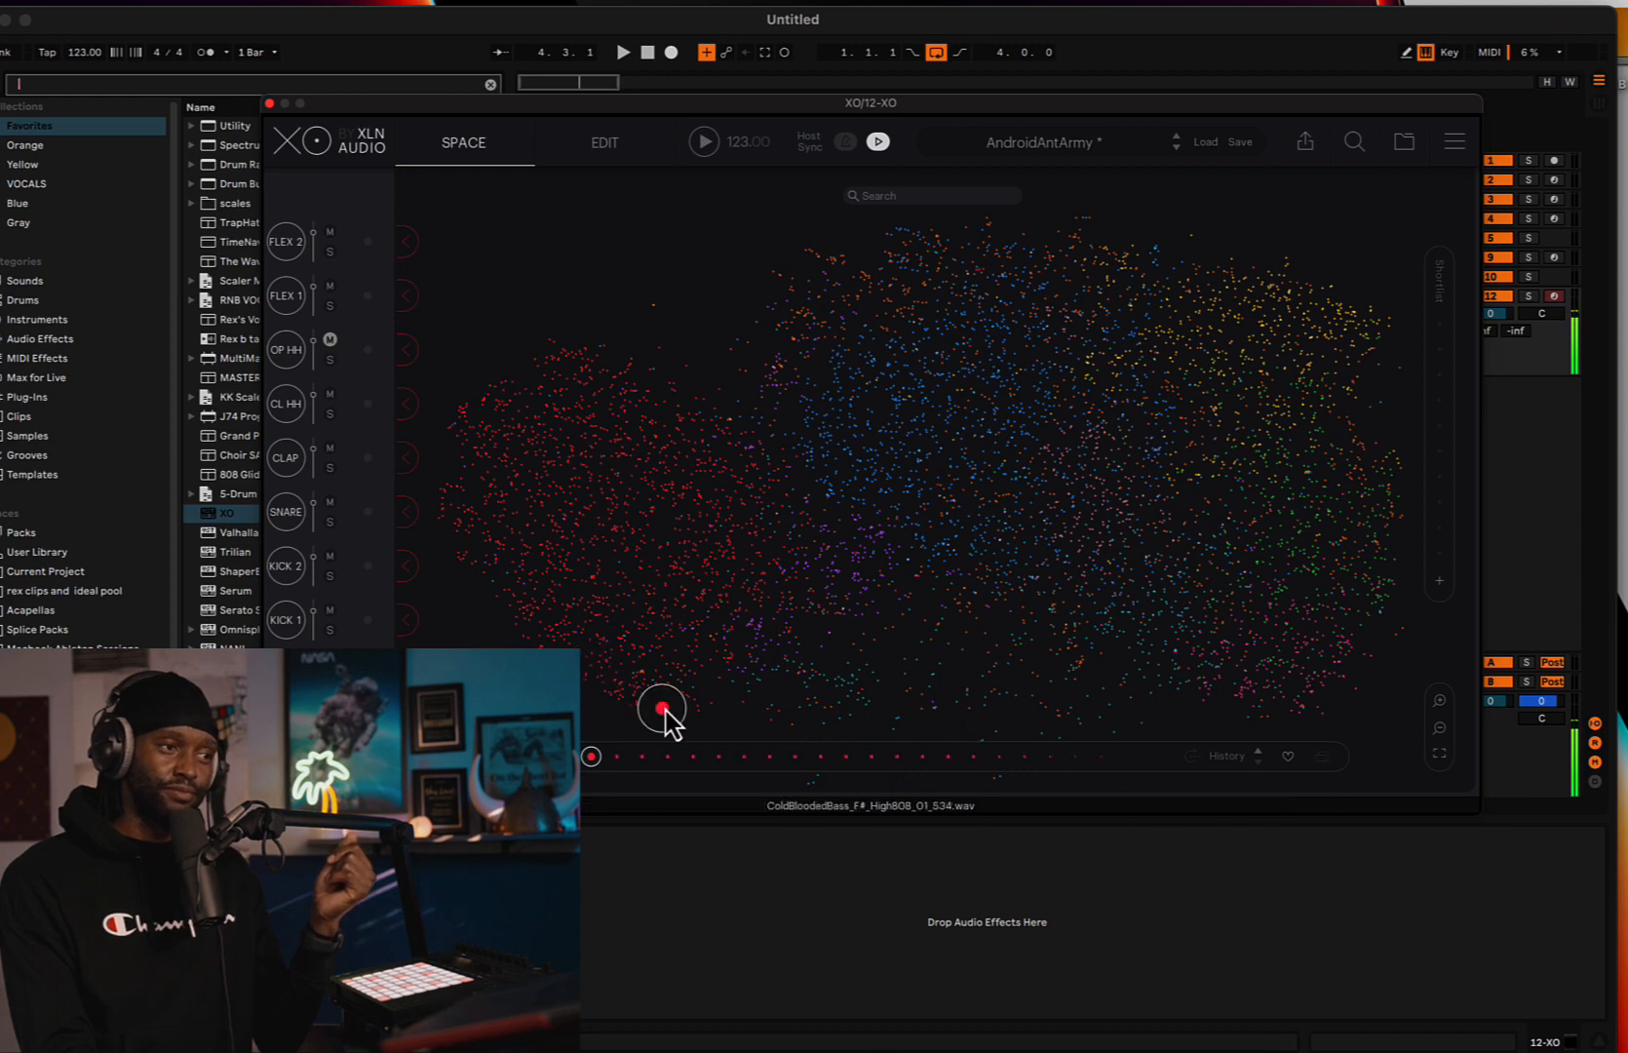
click(586, 582)
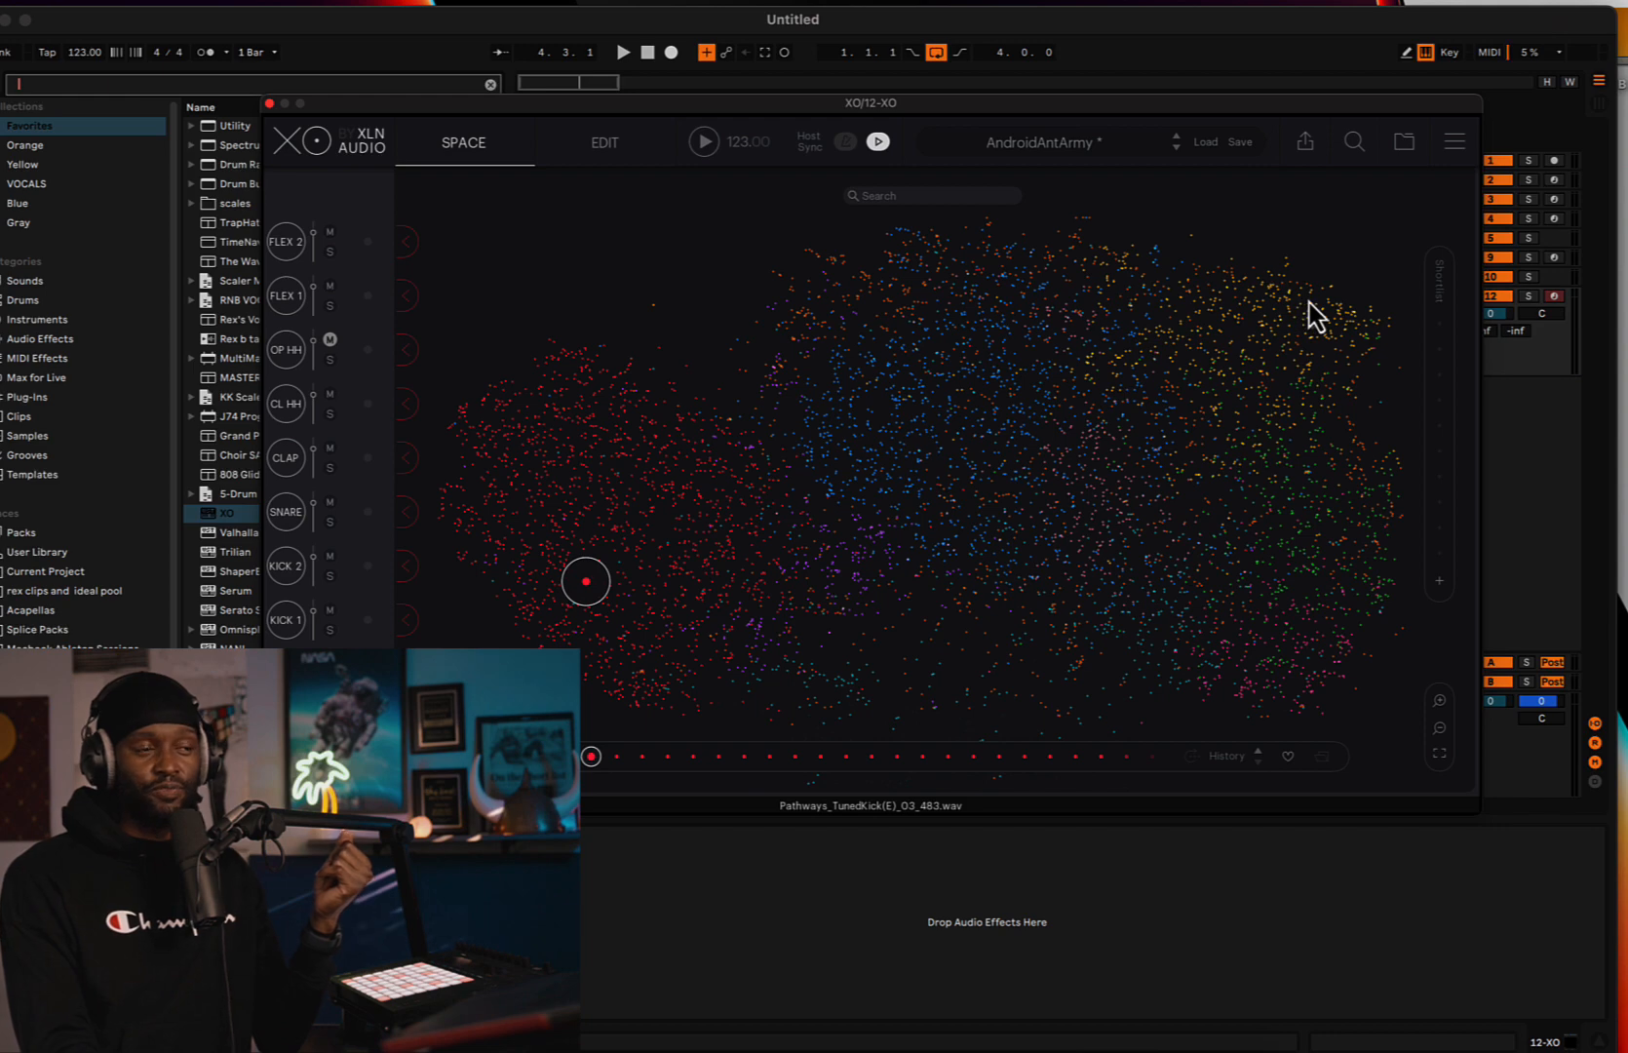
drag(1308, 304, 1297, 263)
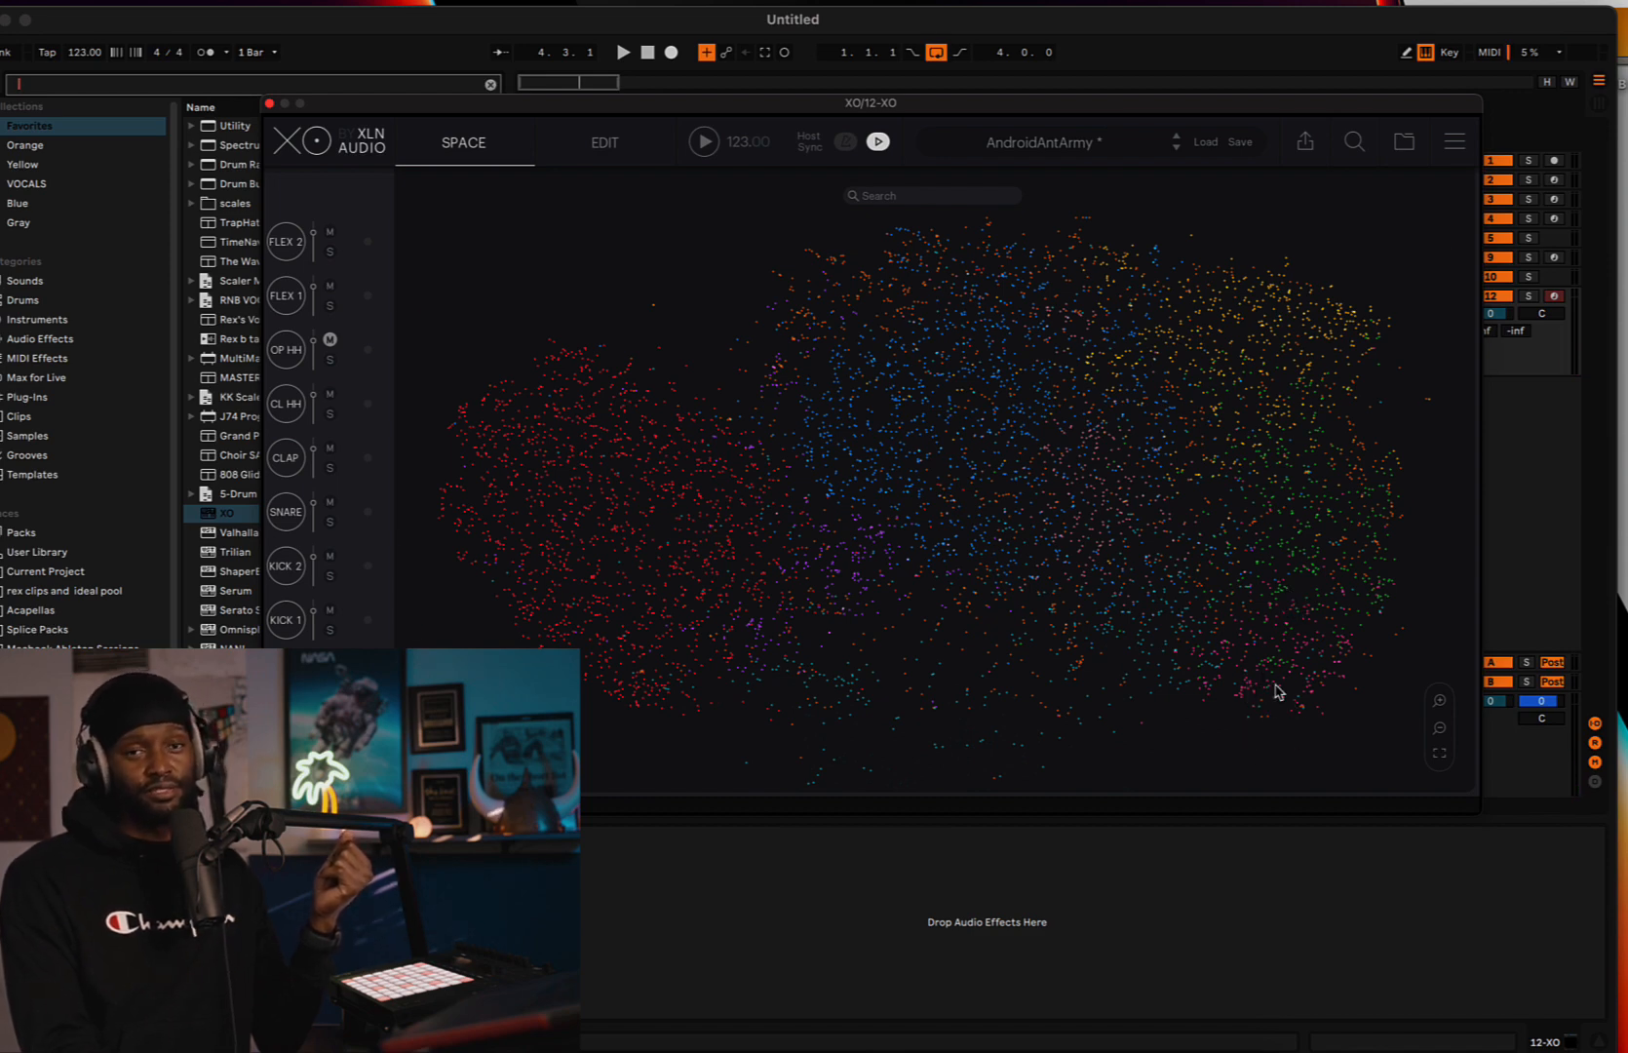
click(1277, 689)
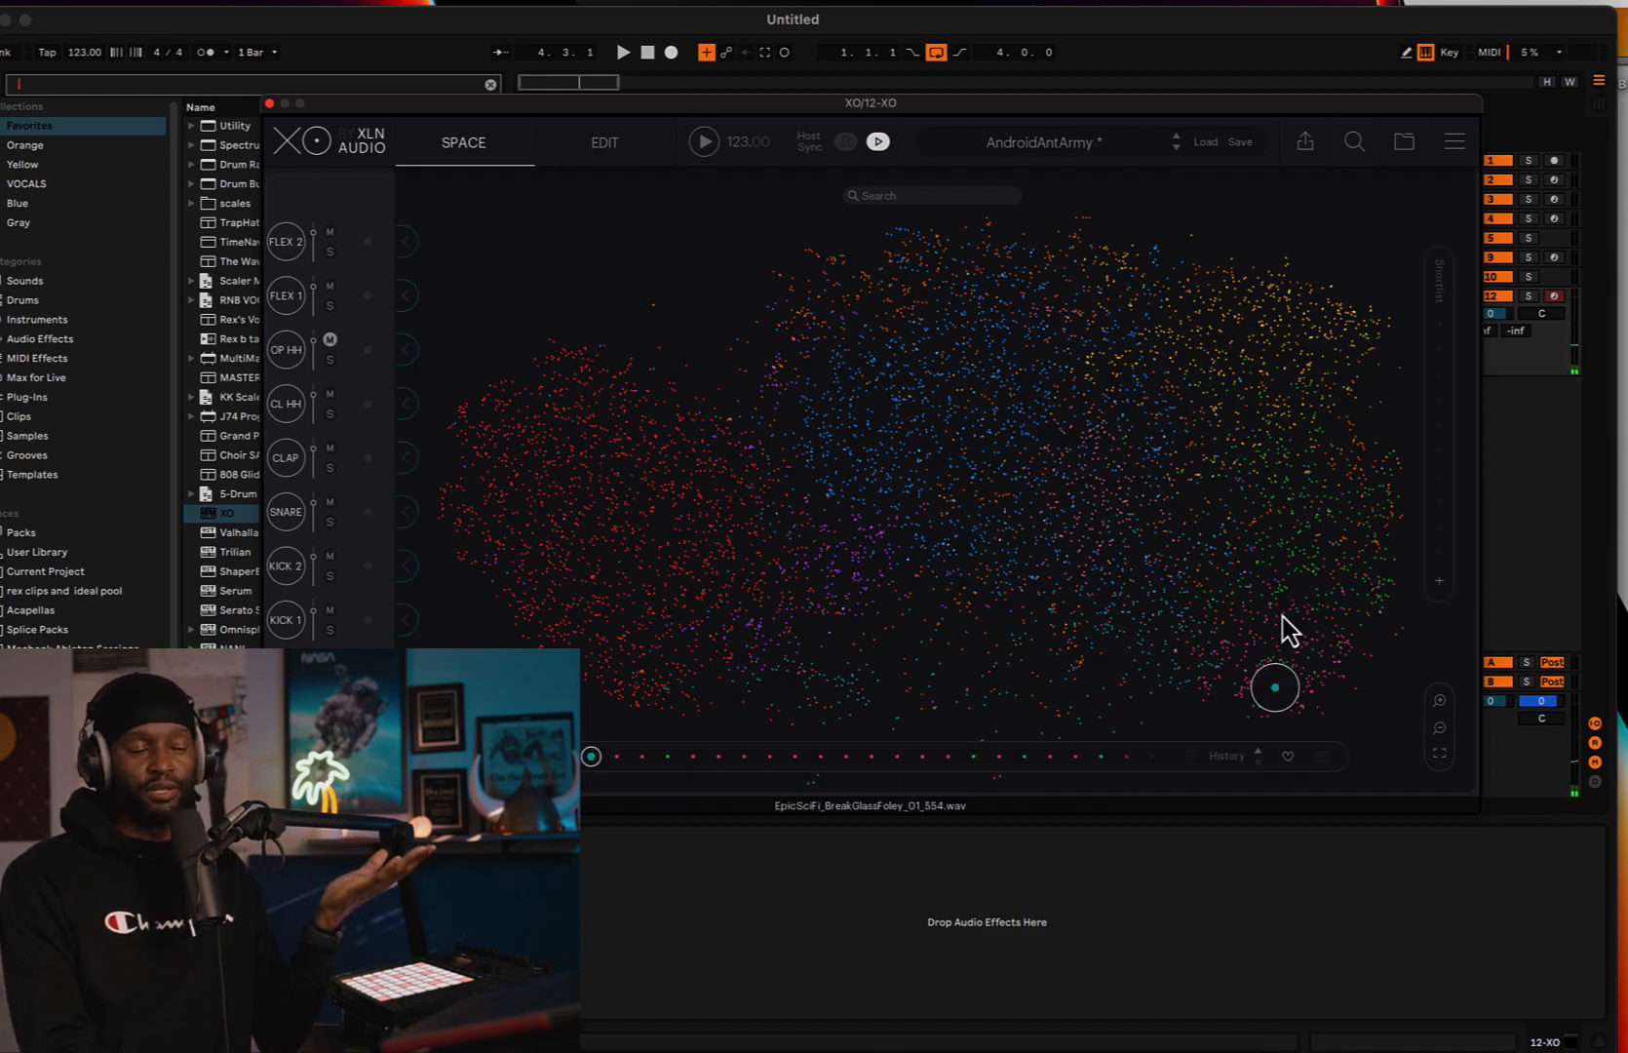
drag(1291, 575, 1339, 563)
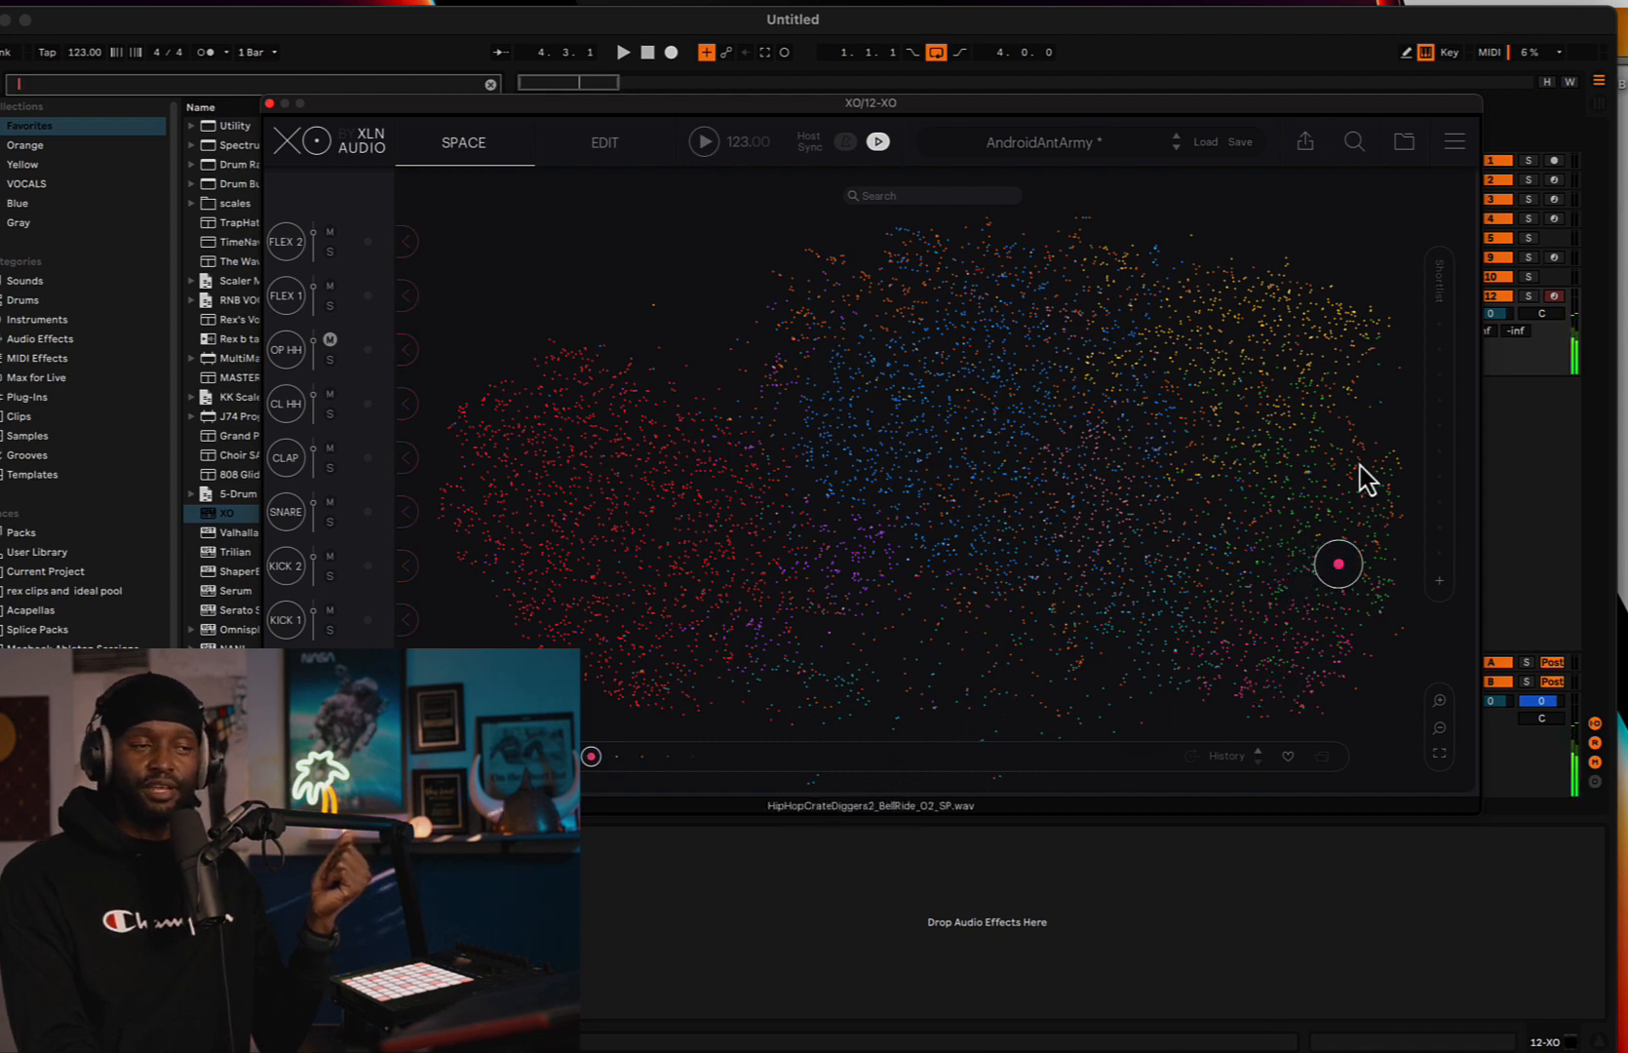
click(1368, 478)
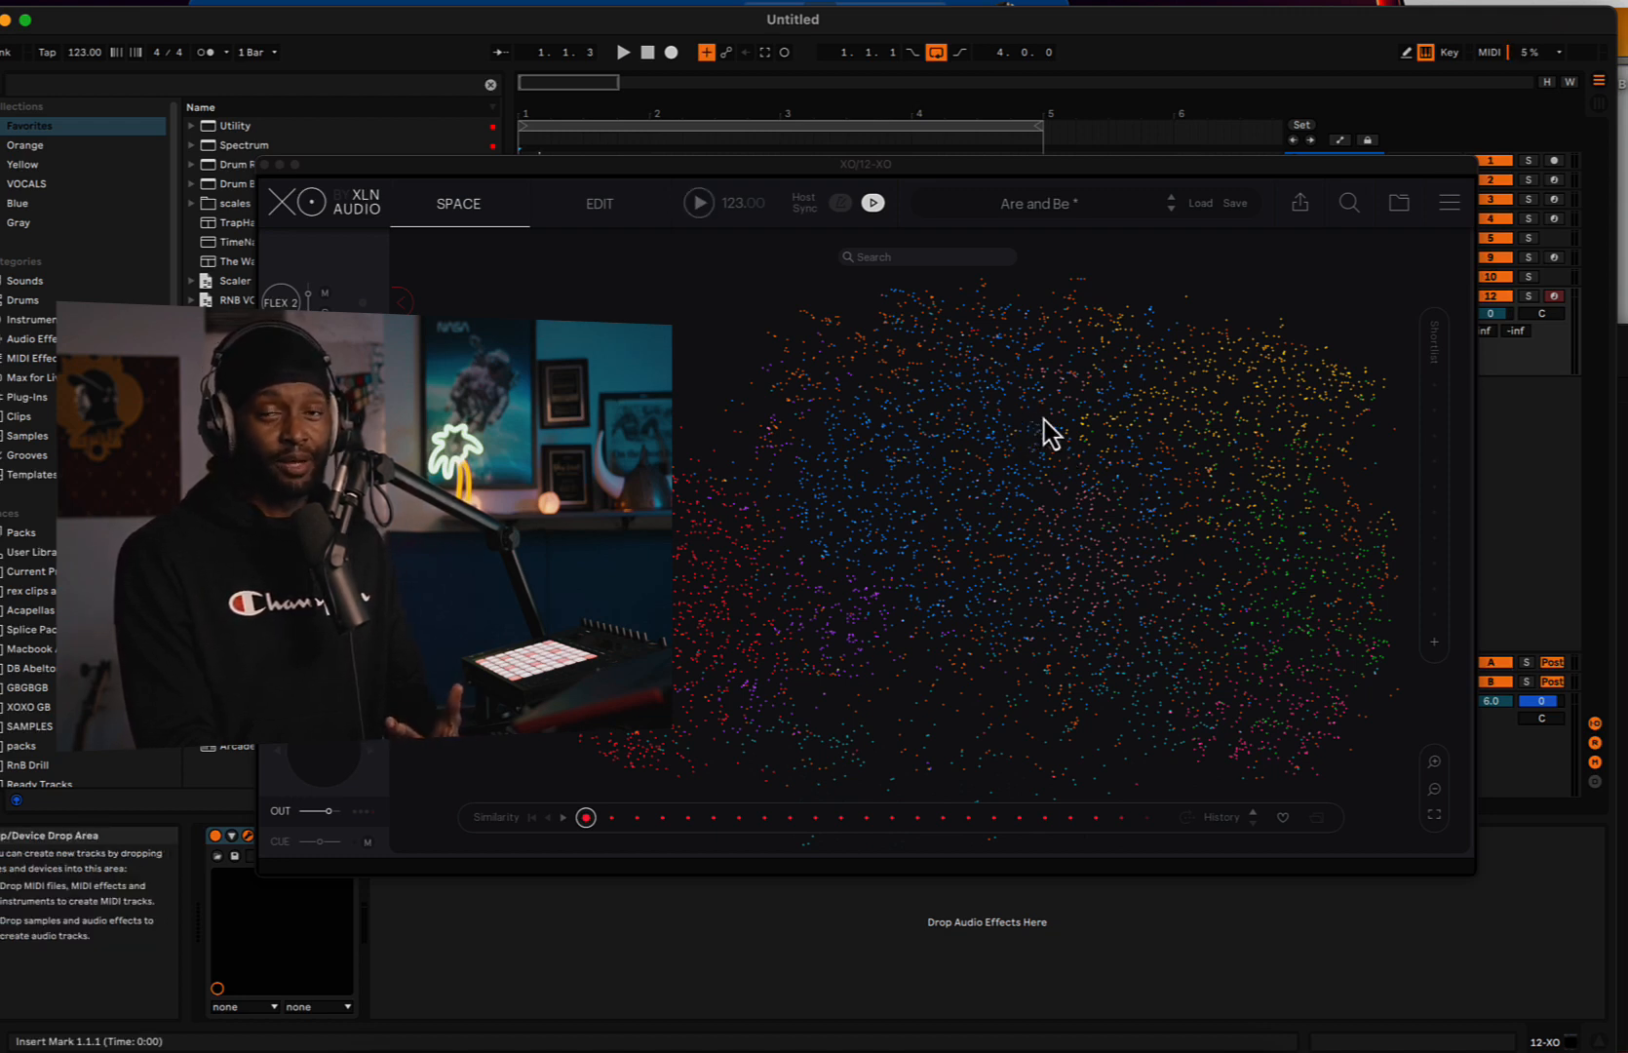
key(space)
key(space)
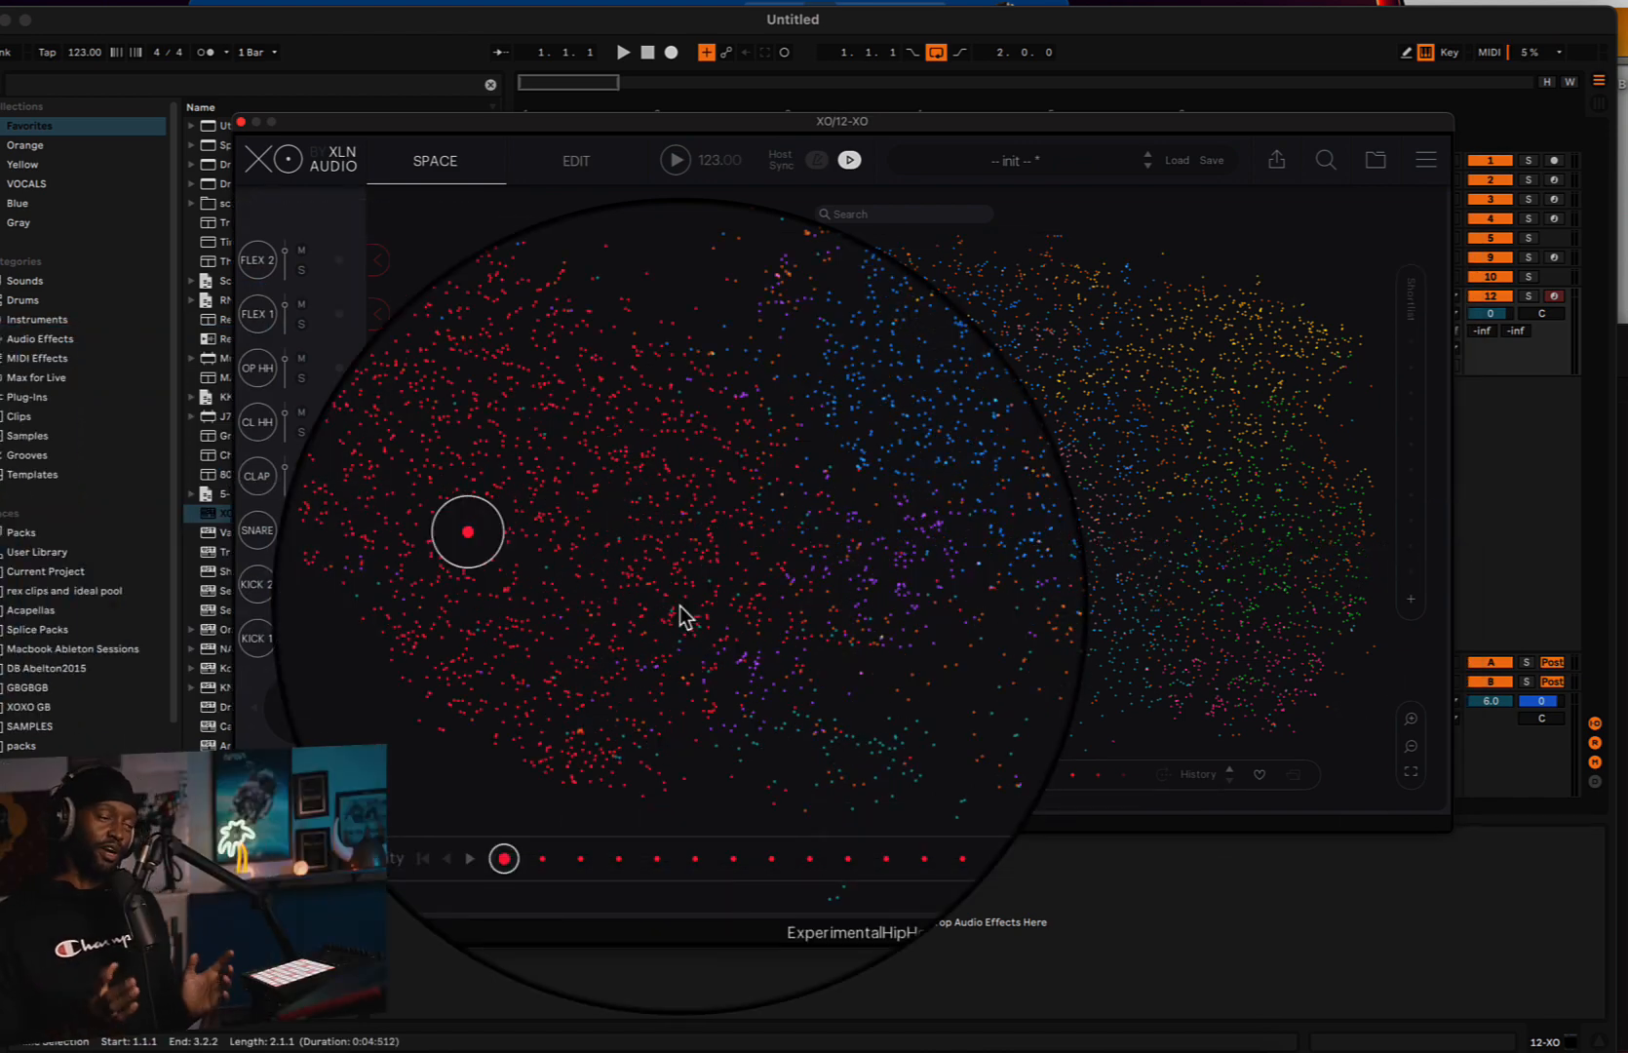
- Audition kick samples in the red cluster and load the chosen one into the KICK 1 slot
click(527, 616)
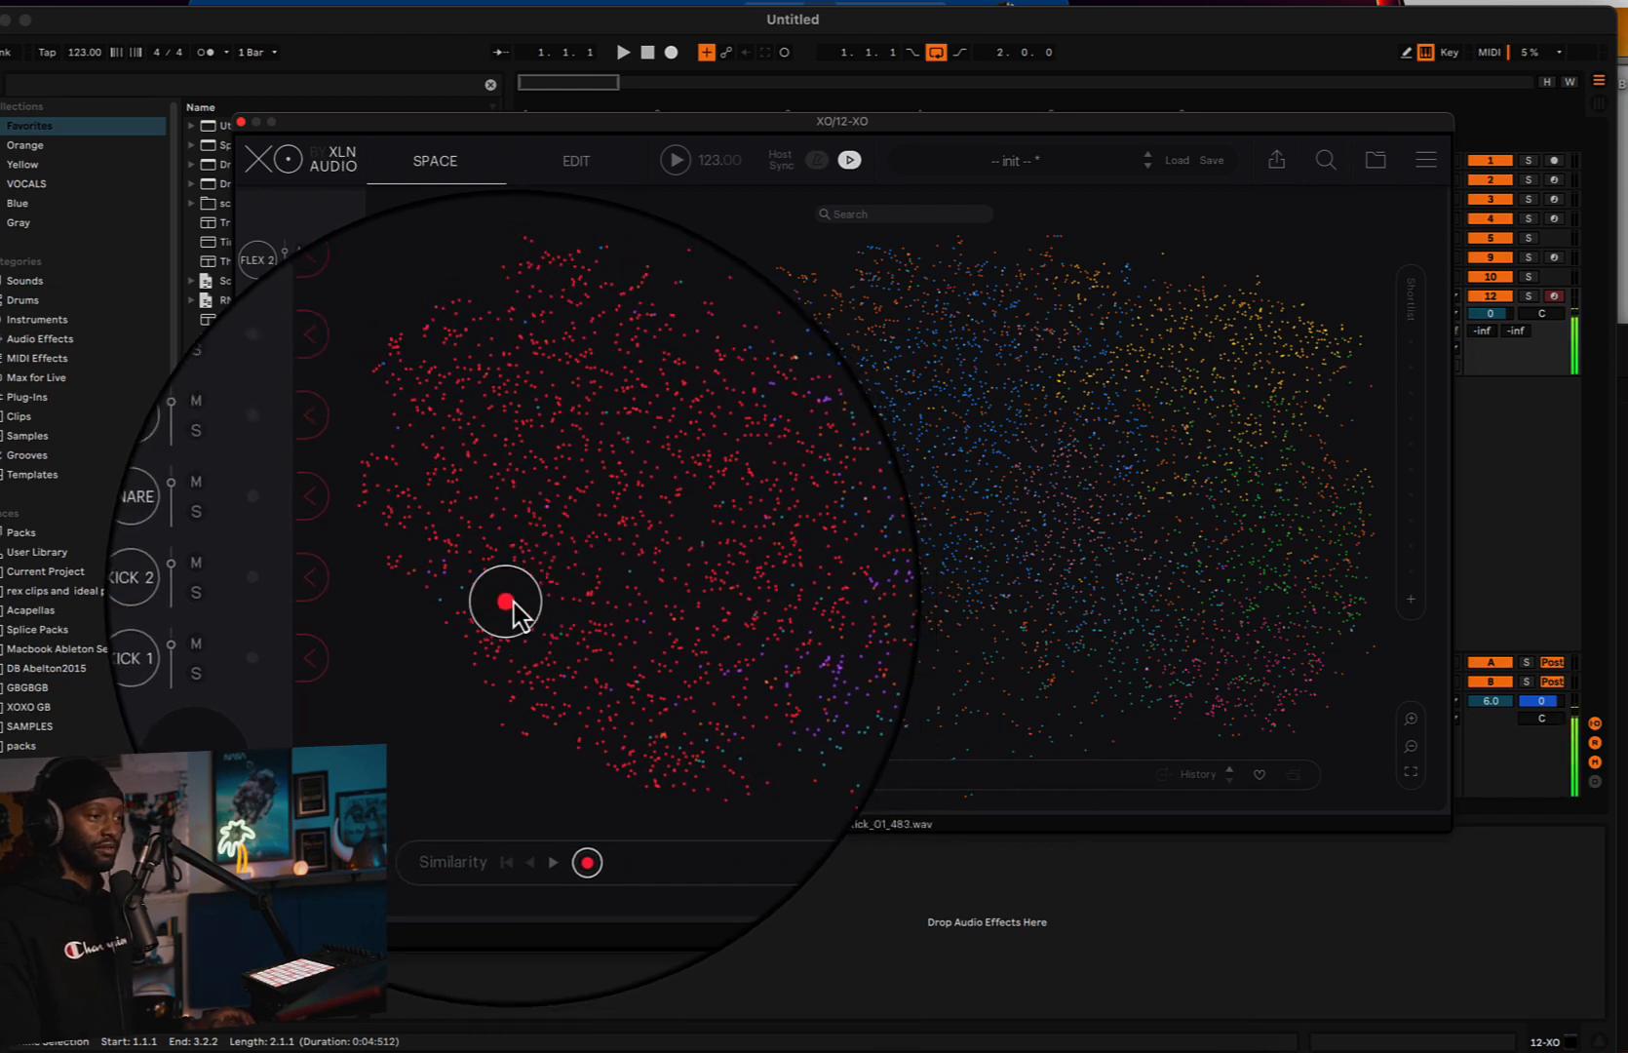
click(552, 629)
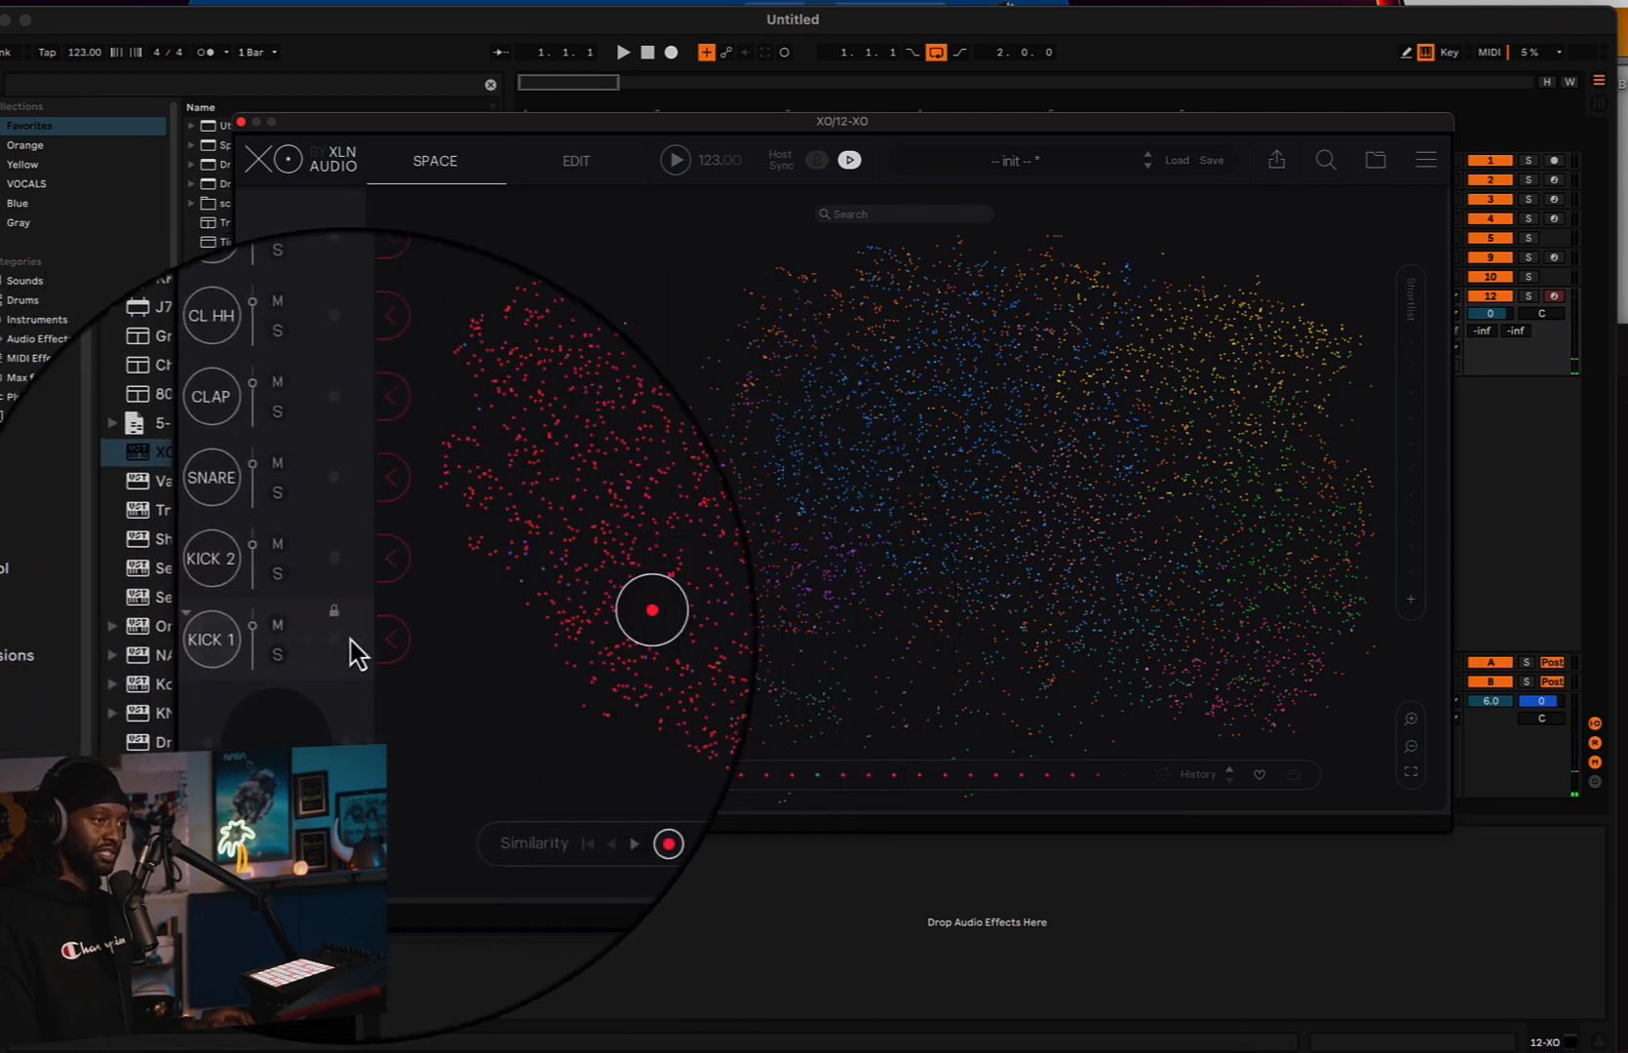
click(380, 641)
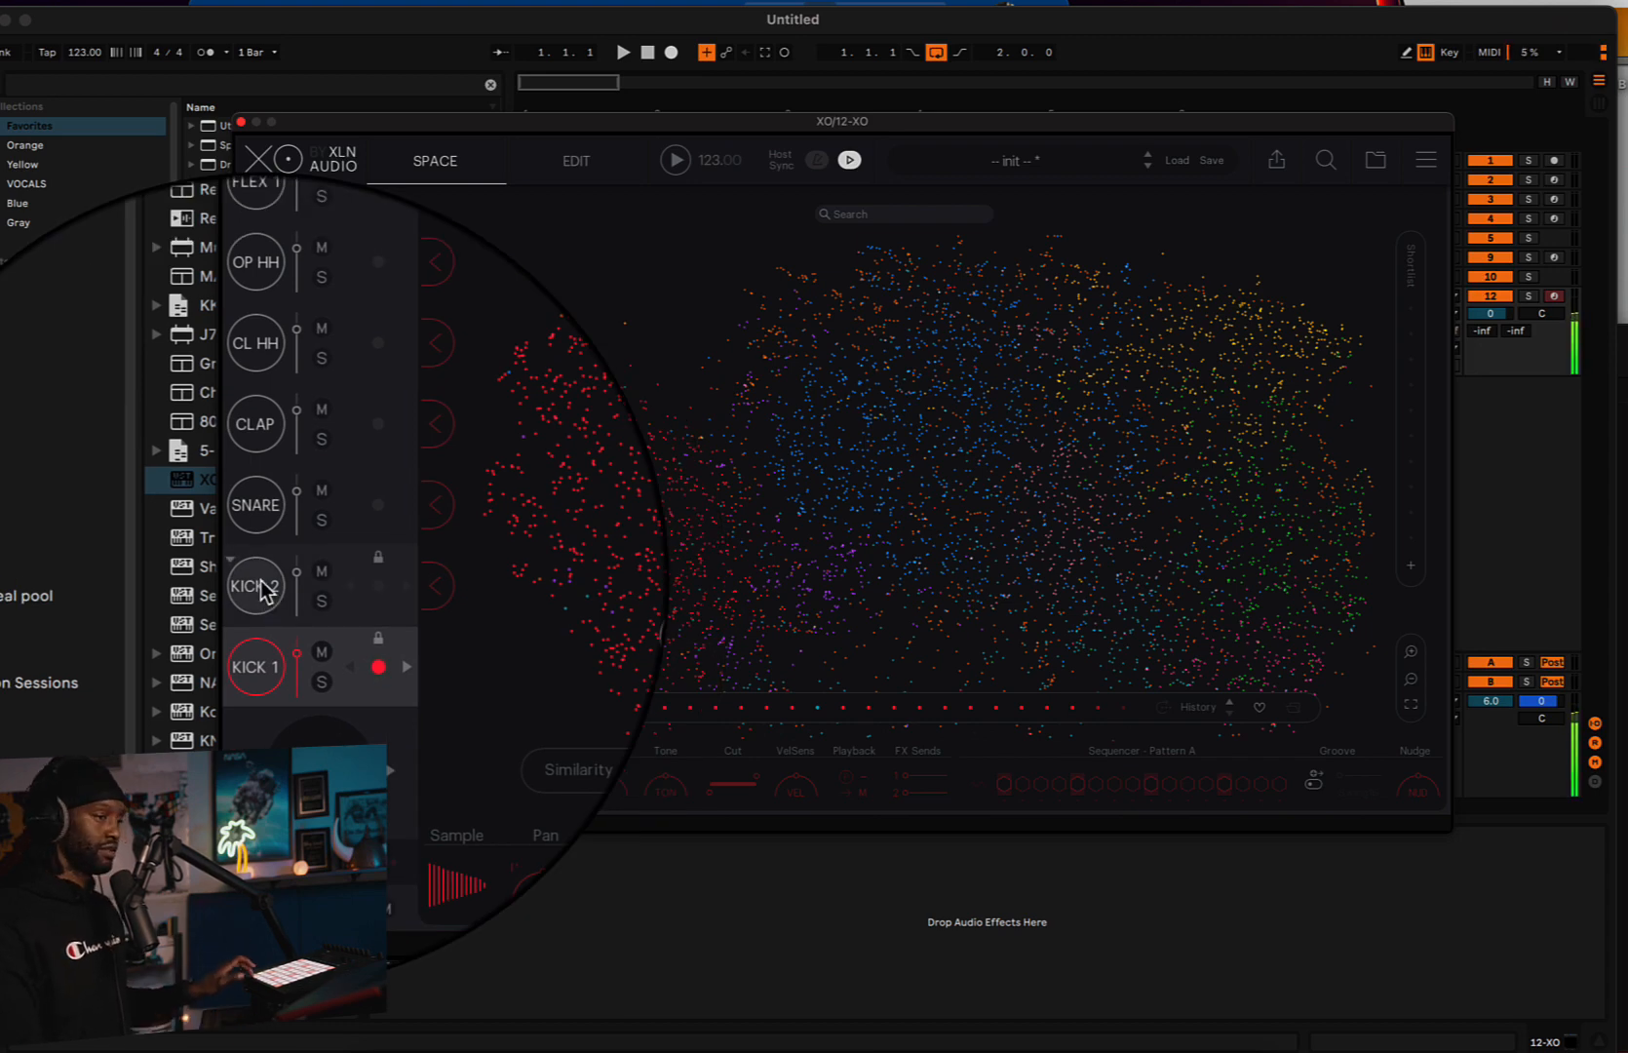
- Load a blue-cluster snare into the SNARE slot and the yellow-cluster hat 23_Hat_32_SP.wav into the CL HH slot
click(838, 439)
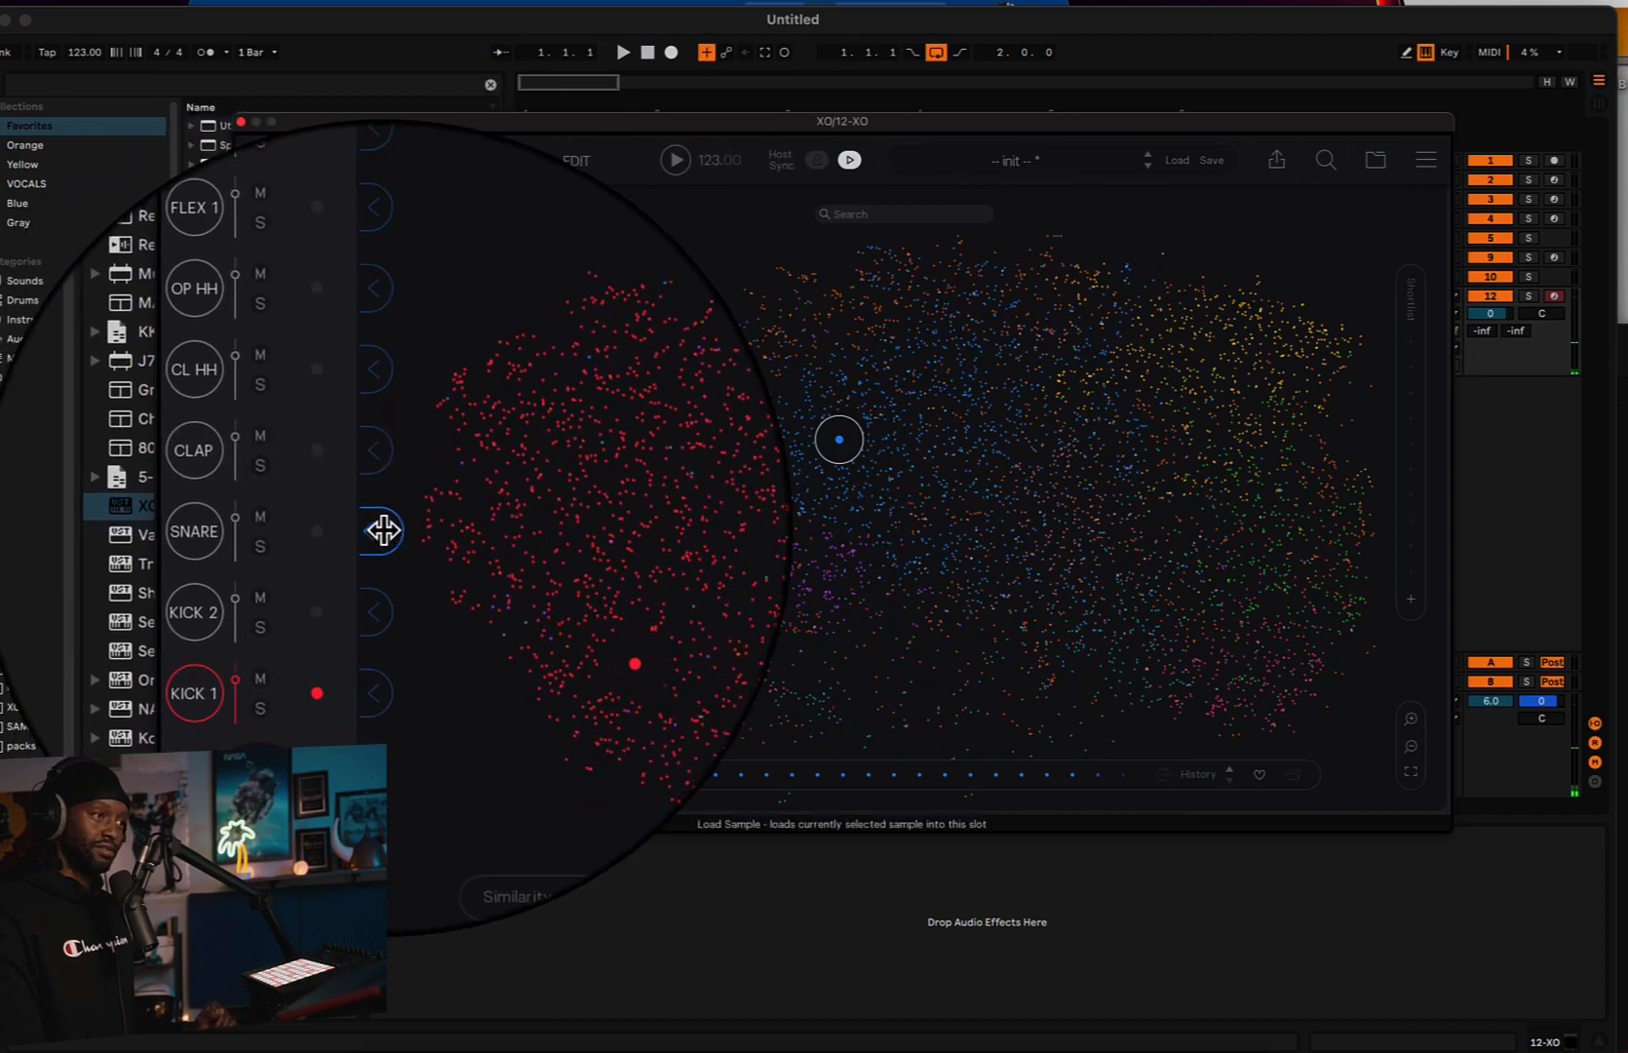
click(379, 531)
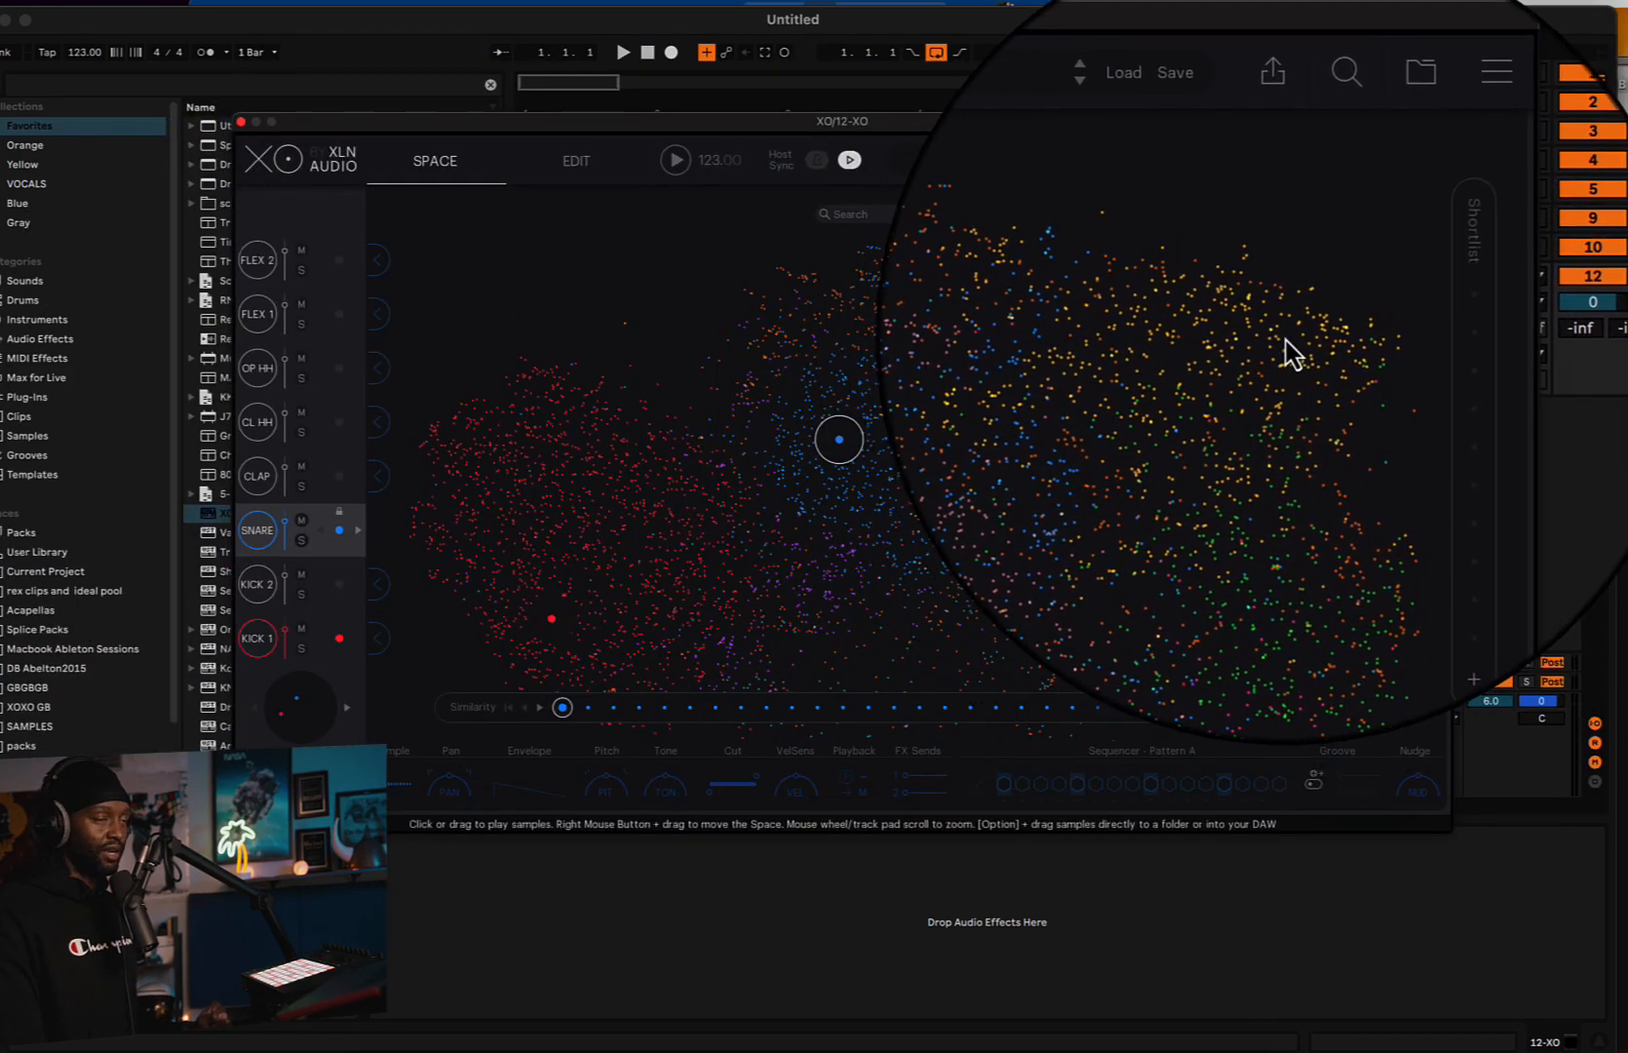
click(1309, 333)
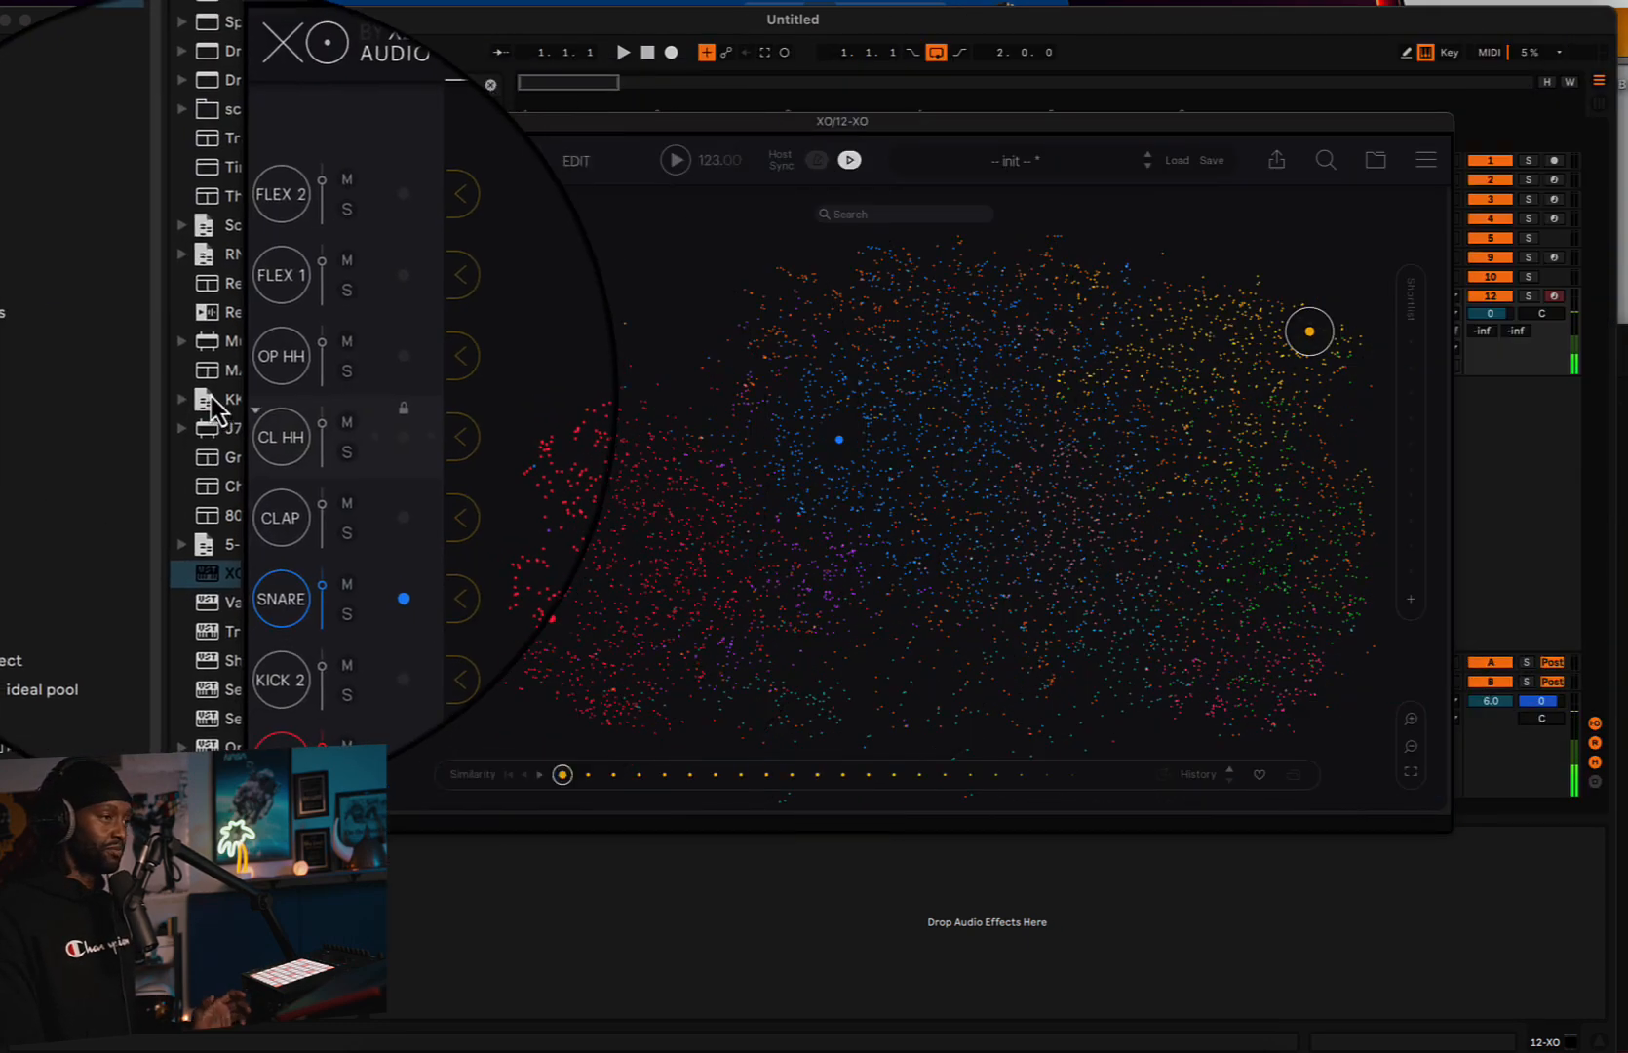
click(368, 435)
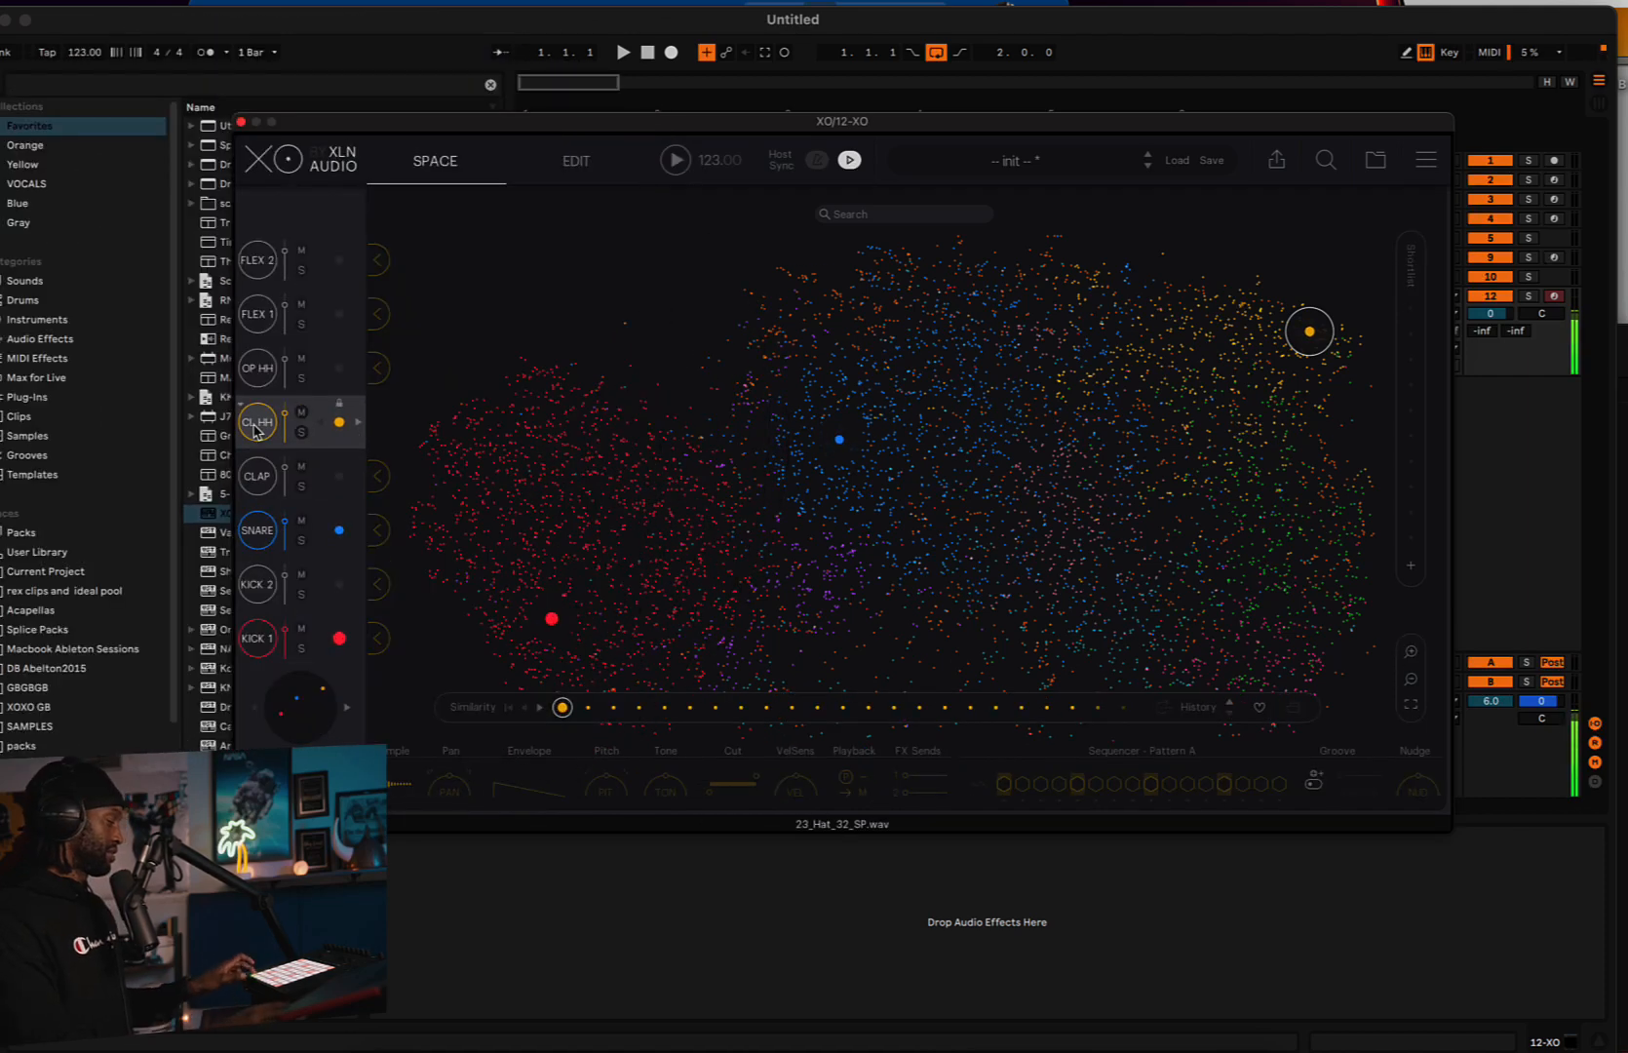
- Close the XO plugin window and record a two-bar drum pattern into the loop on the 12 XO track
click(241, 121)
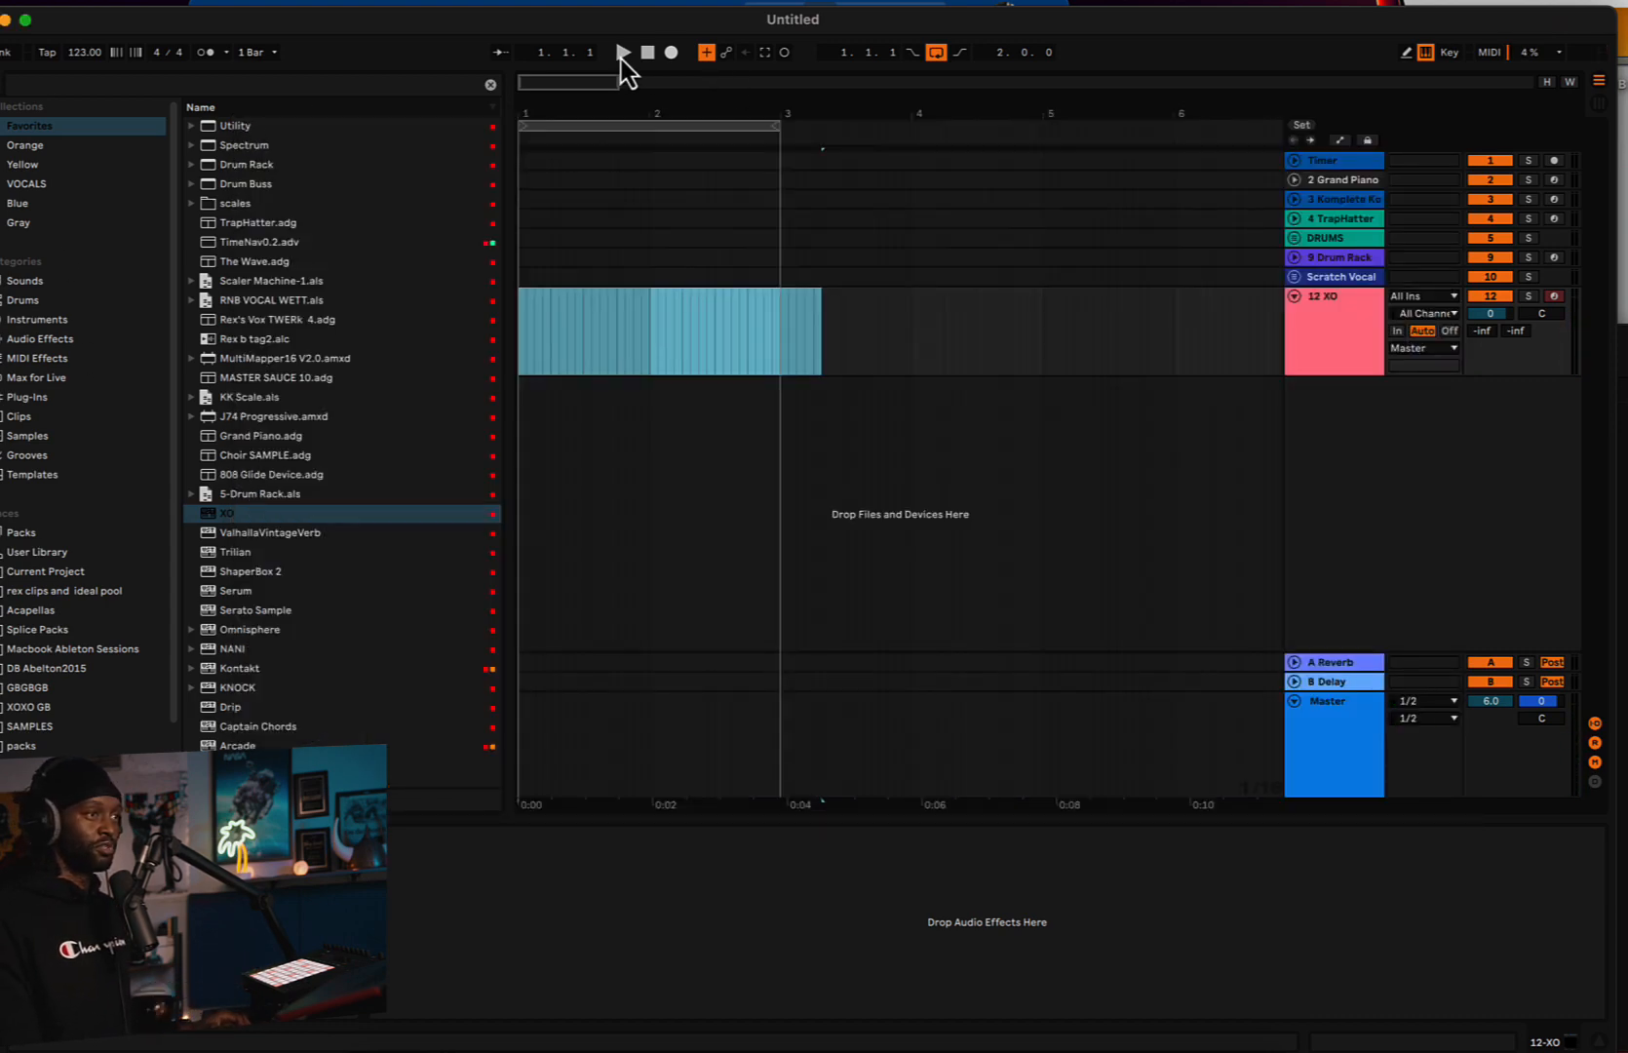
click(646, 54)
click(672, 52)
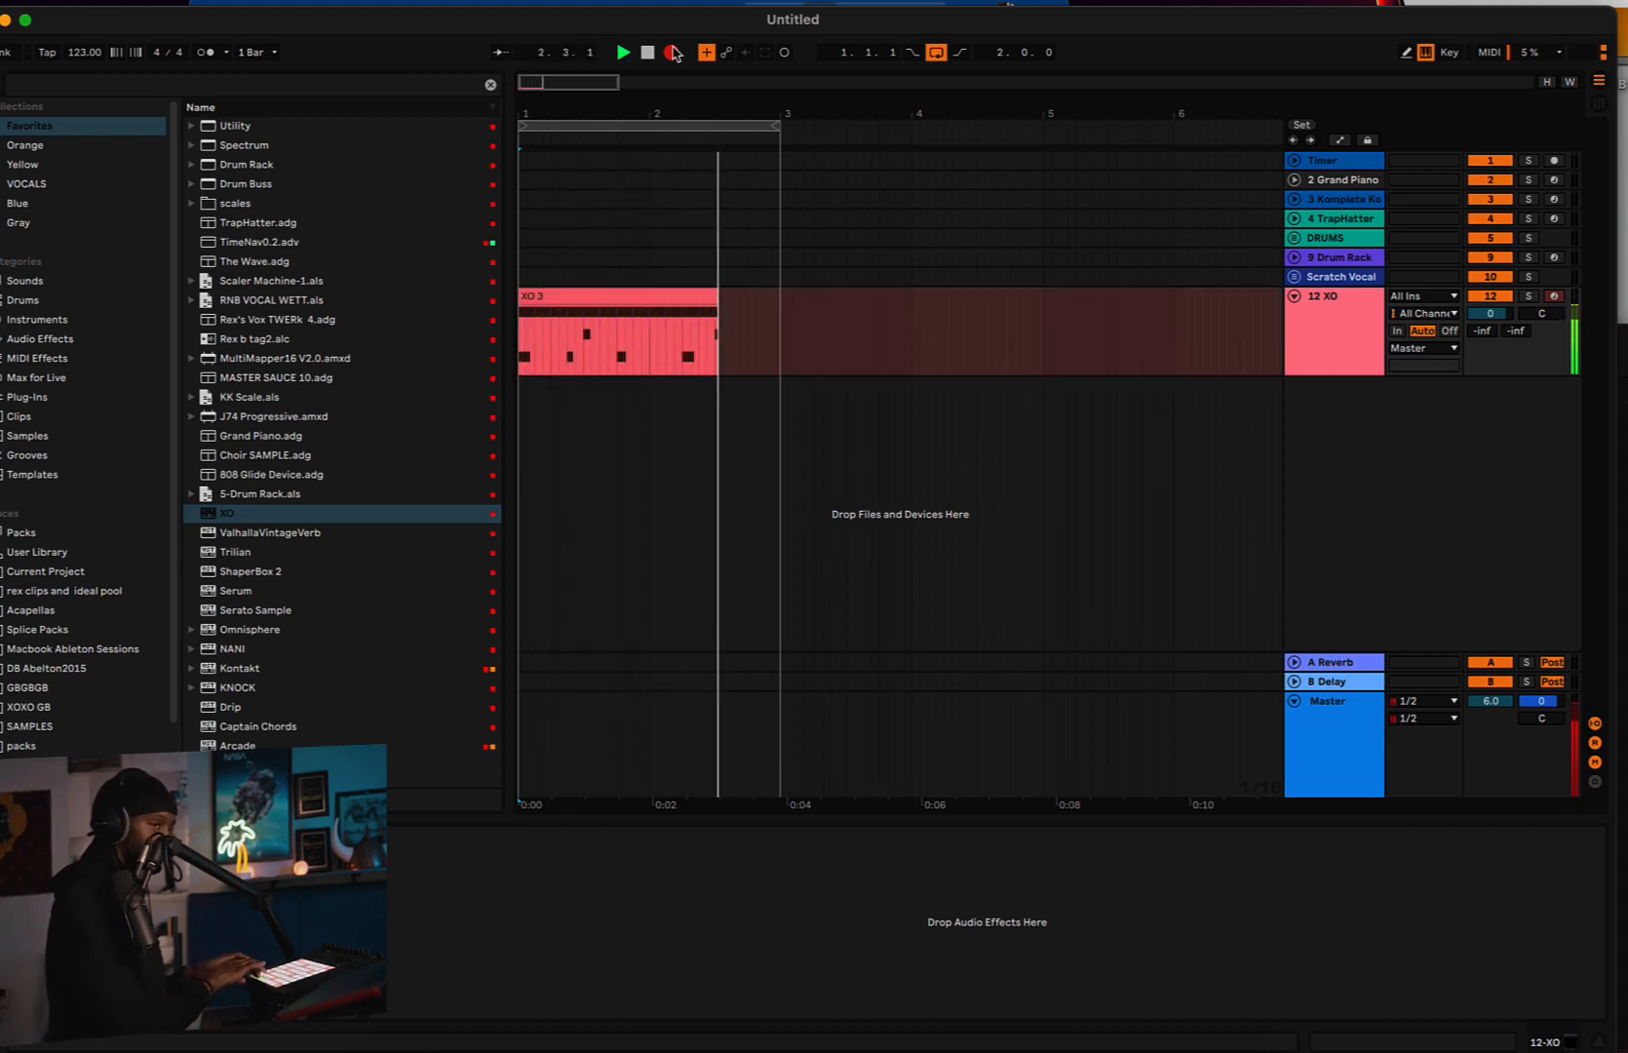
click(671, 52)
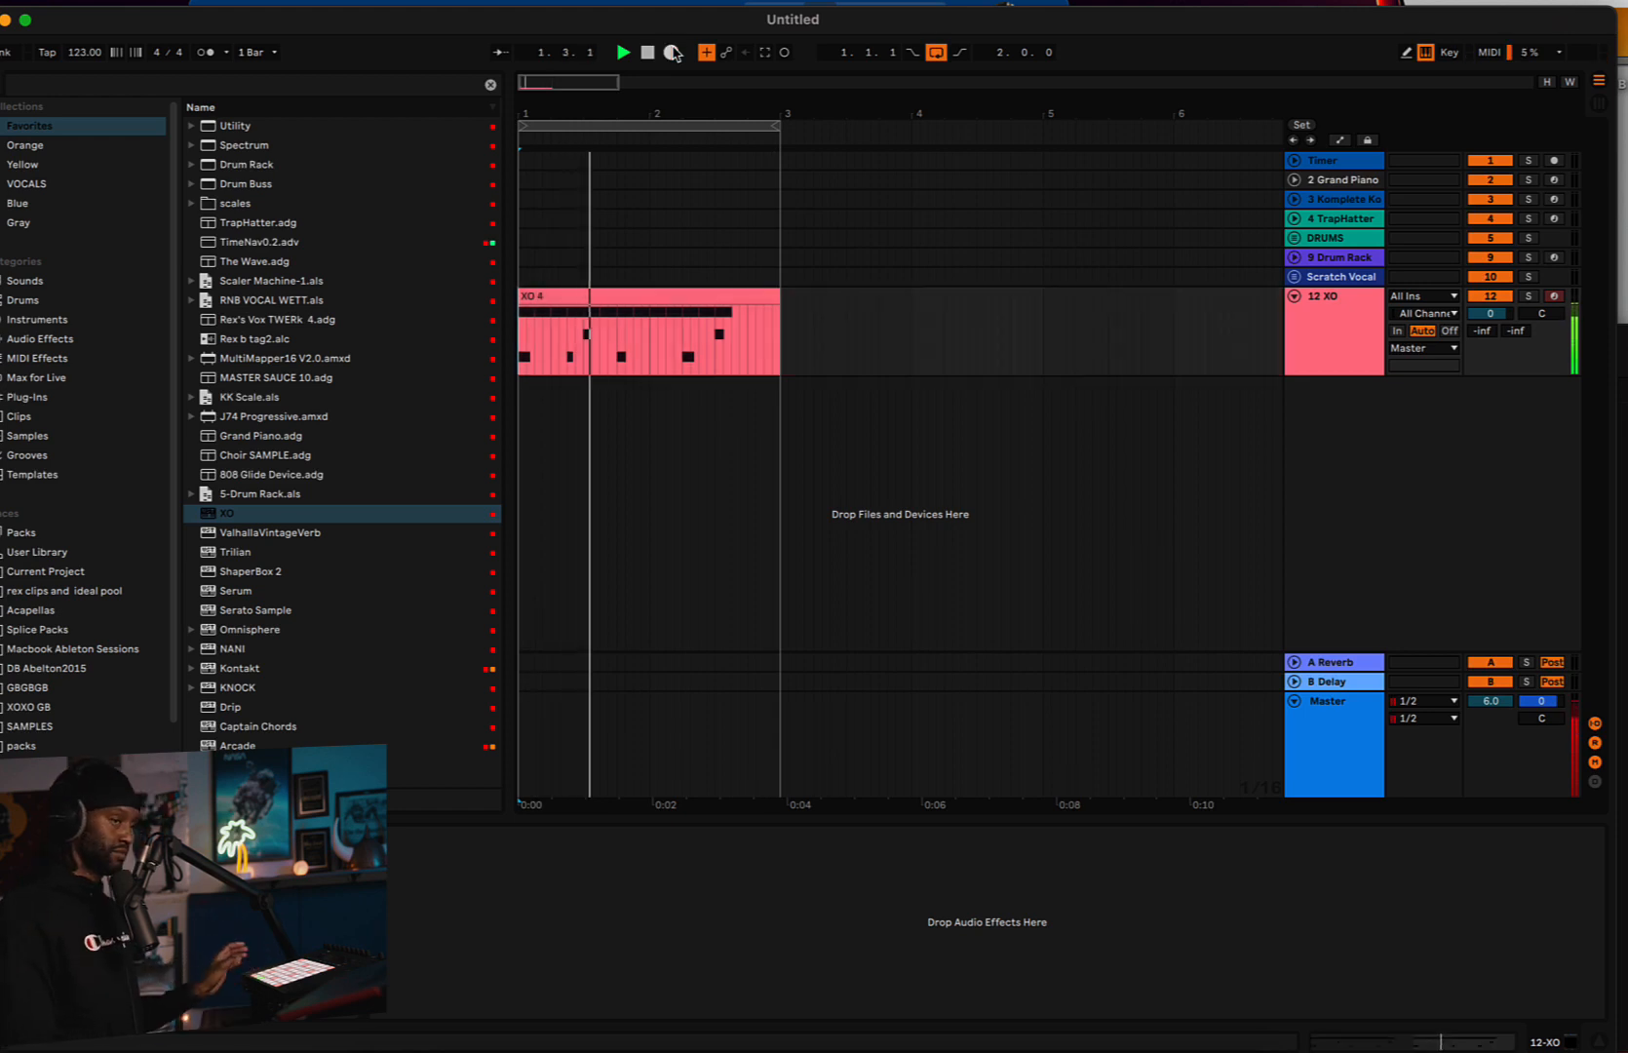
- Select the 12 XO track, reopen its XO plugin window and stop playback
click(1354, 327)
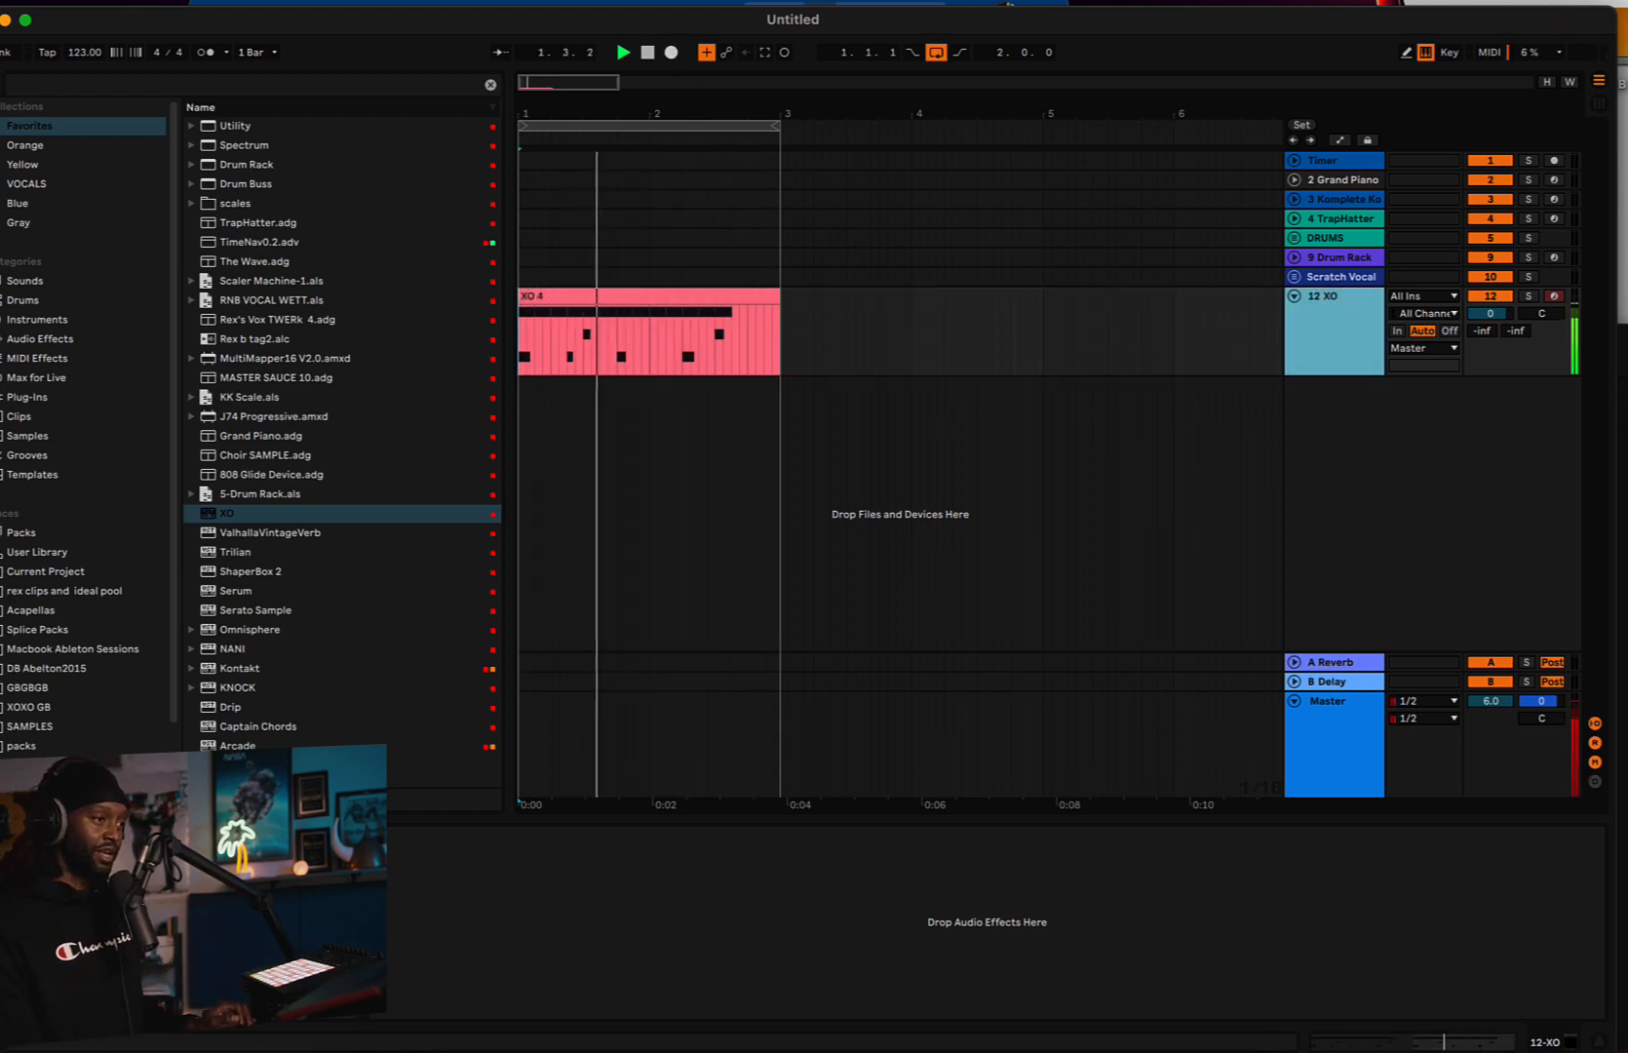
click(31, 839)
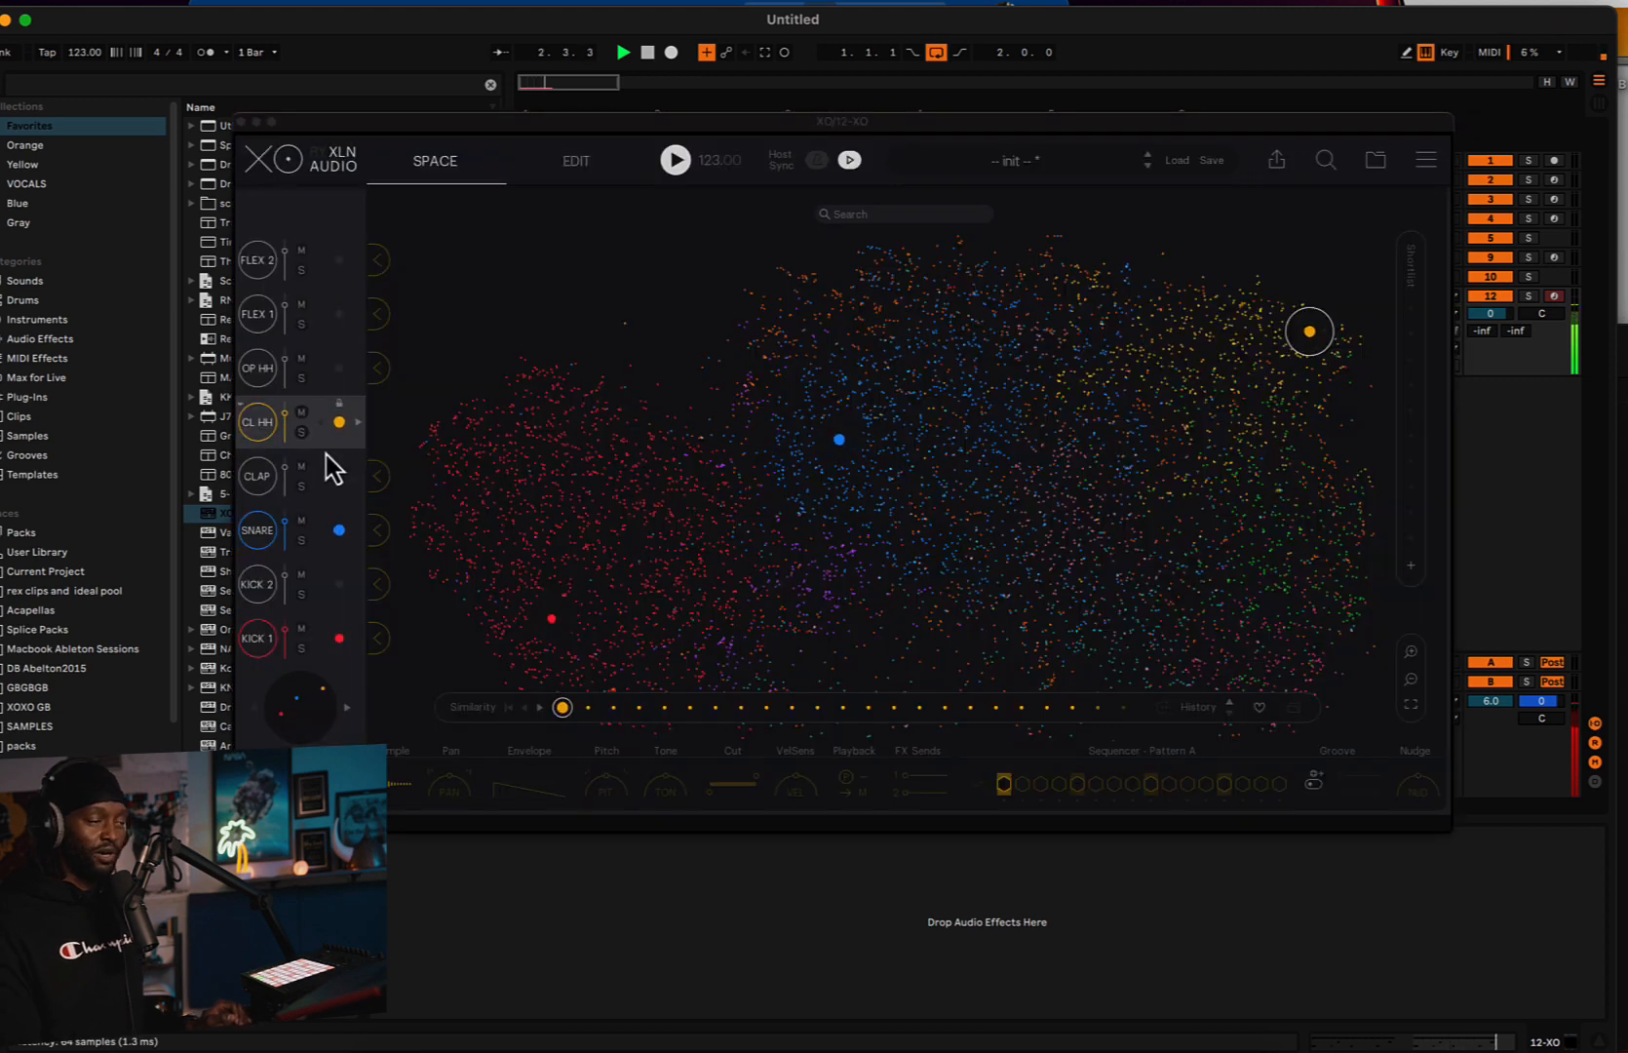
key(space)
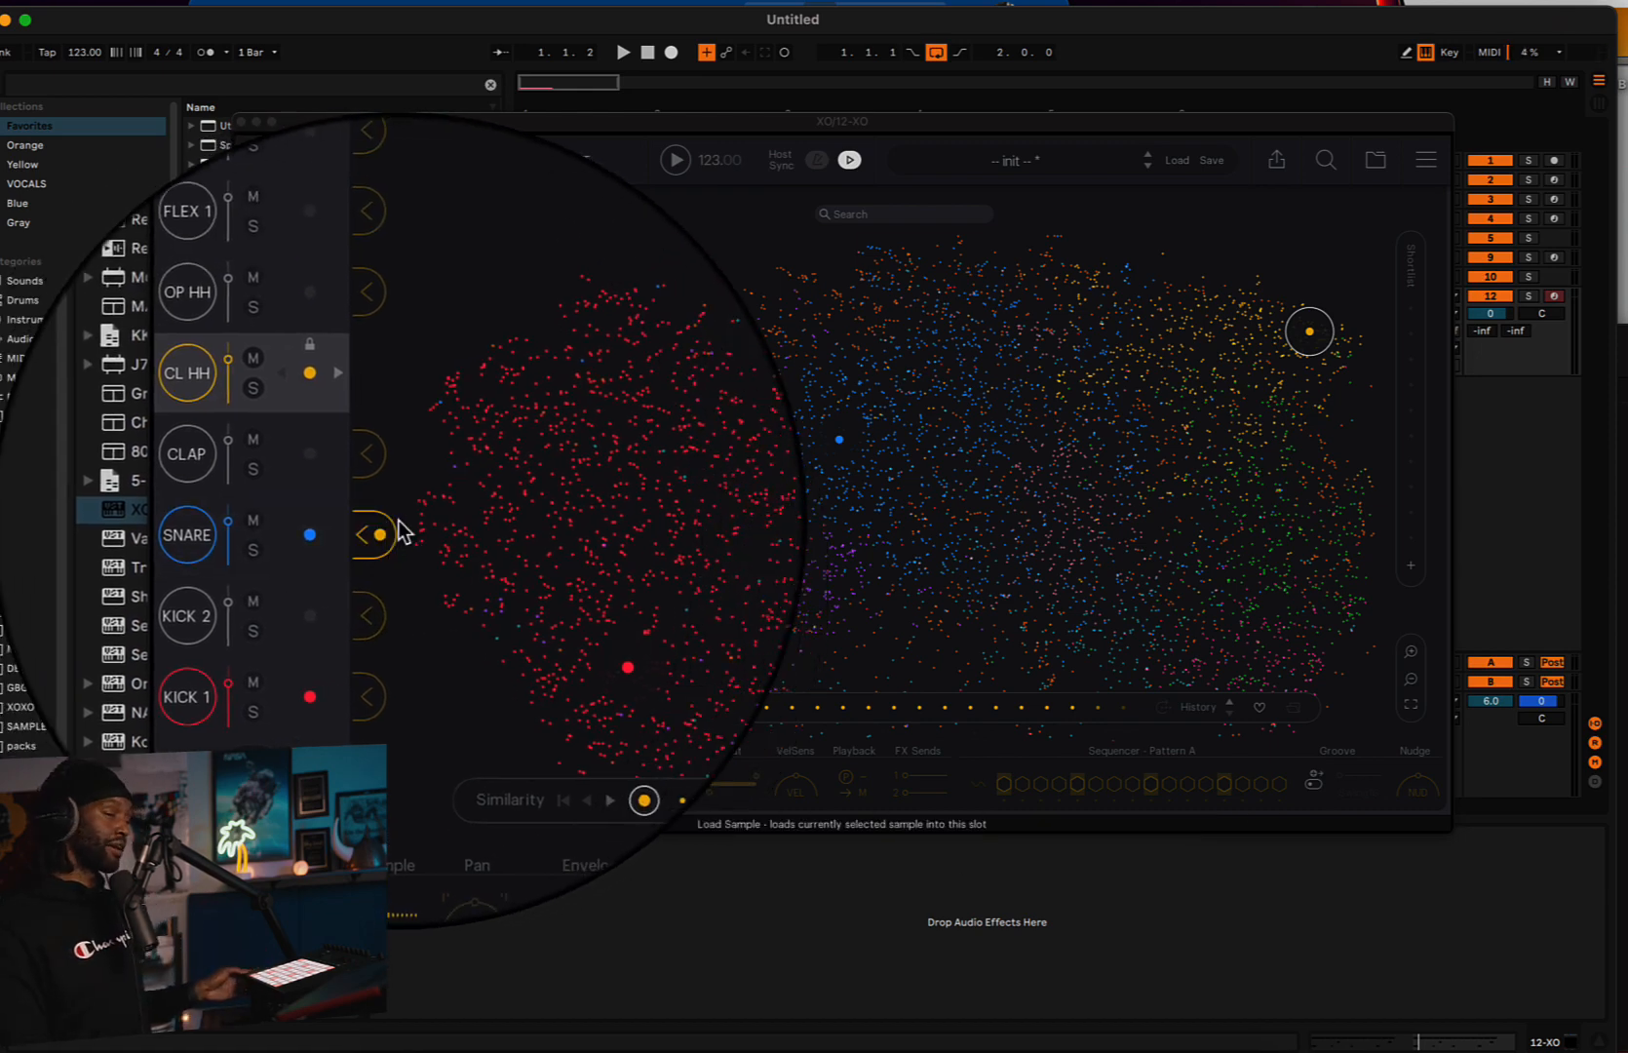
- Play the loop, swap the whole kit for similar samples, lower the CL HH volume slightly, and stop playback
key(space)
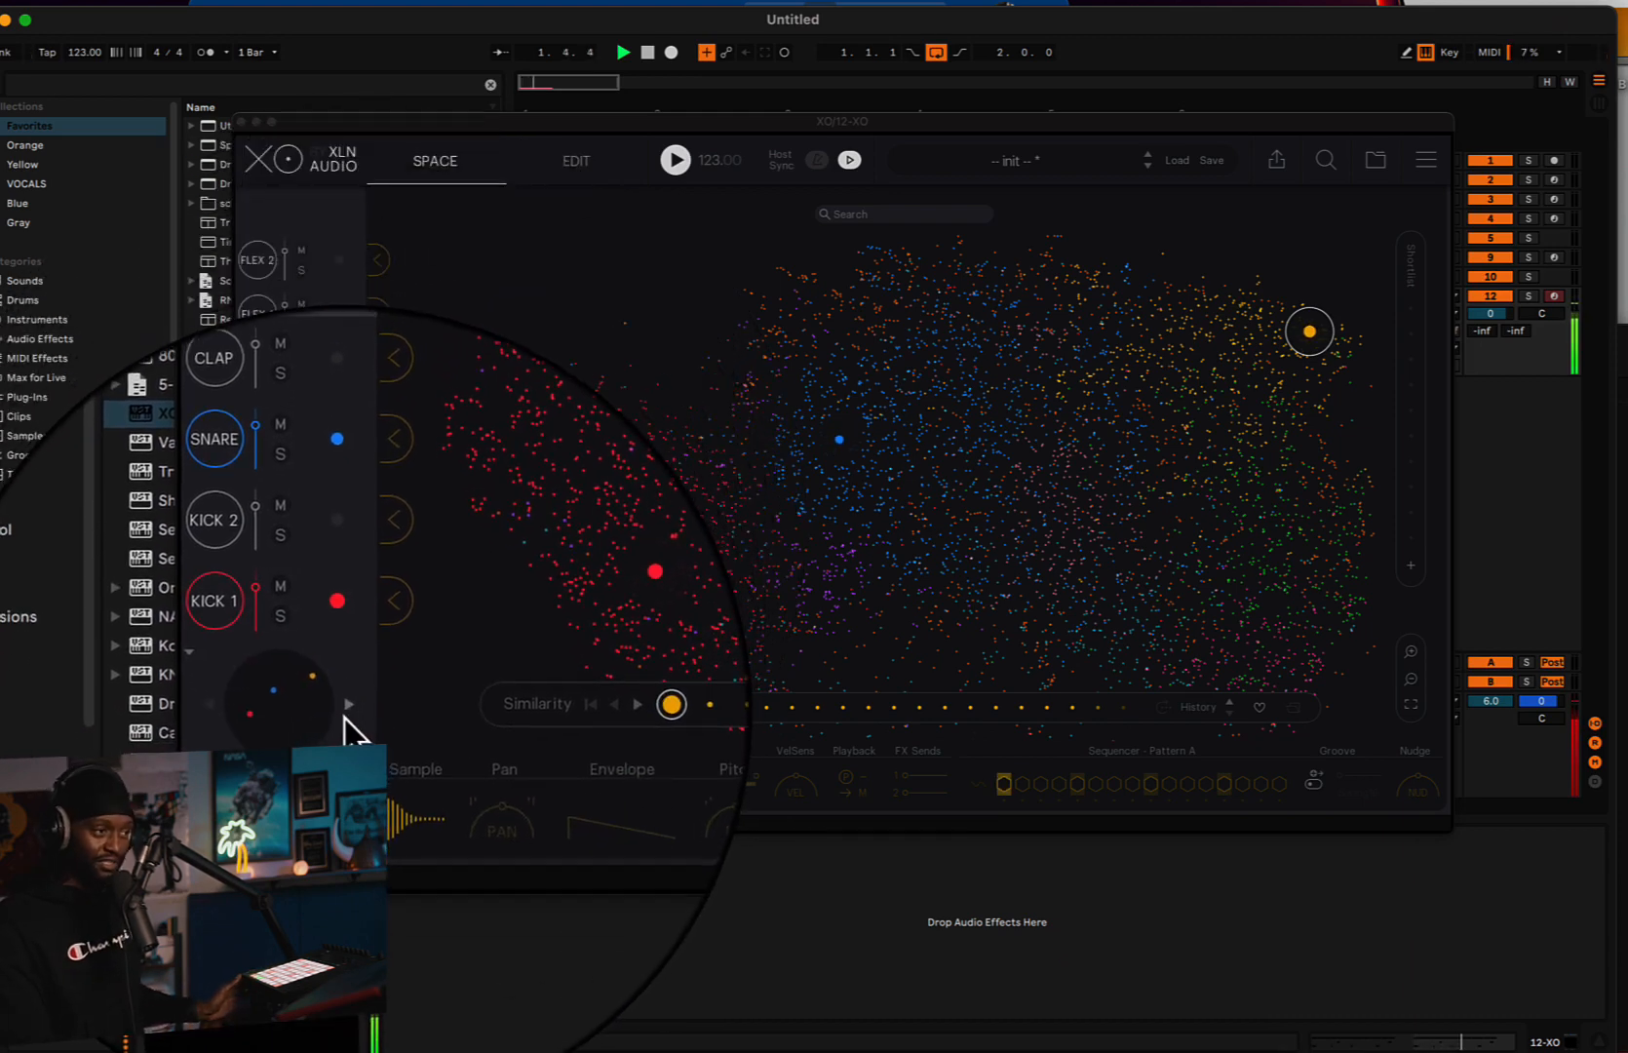
click(348, 705)
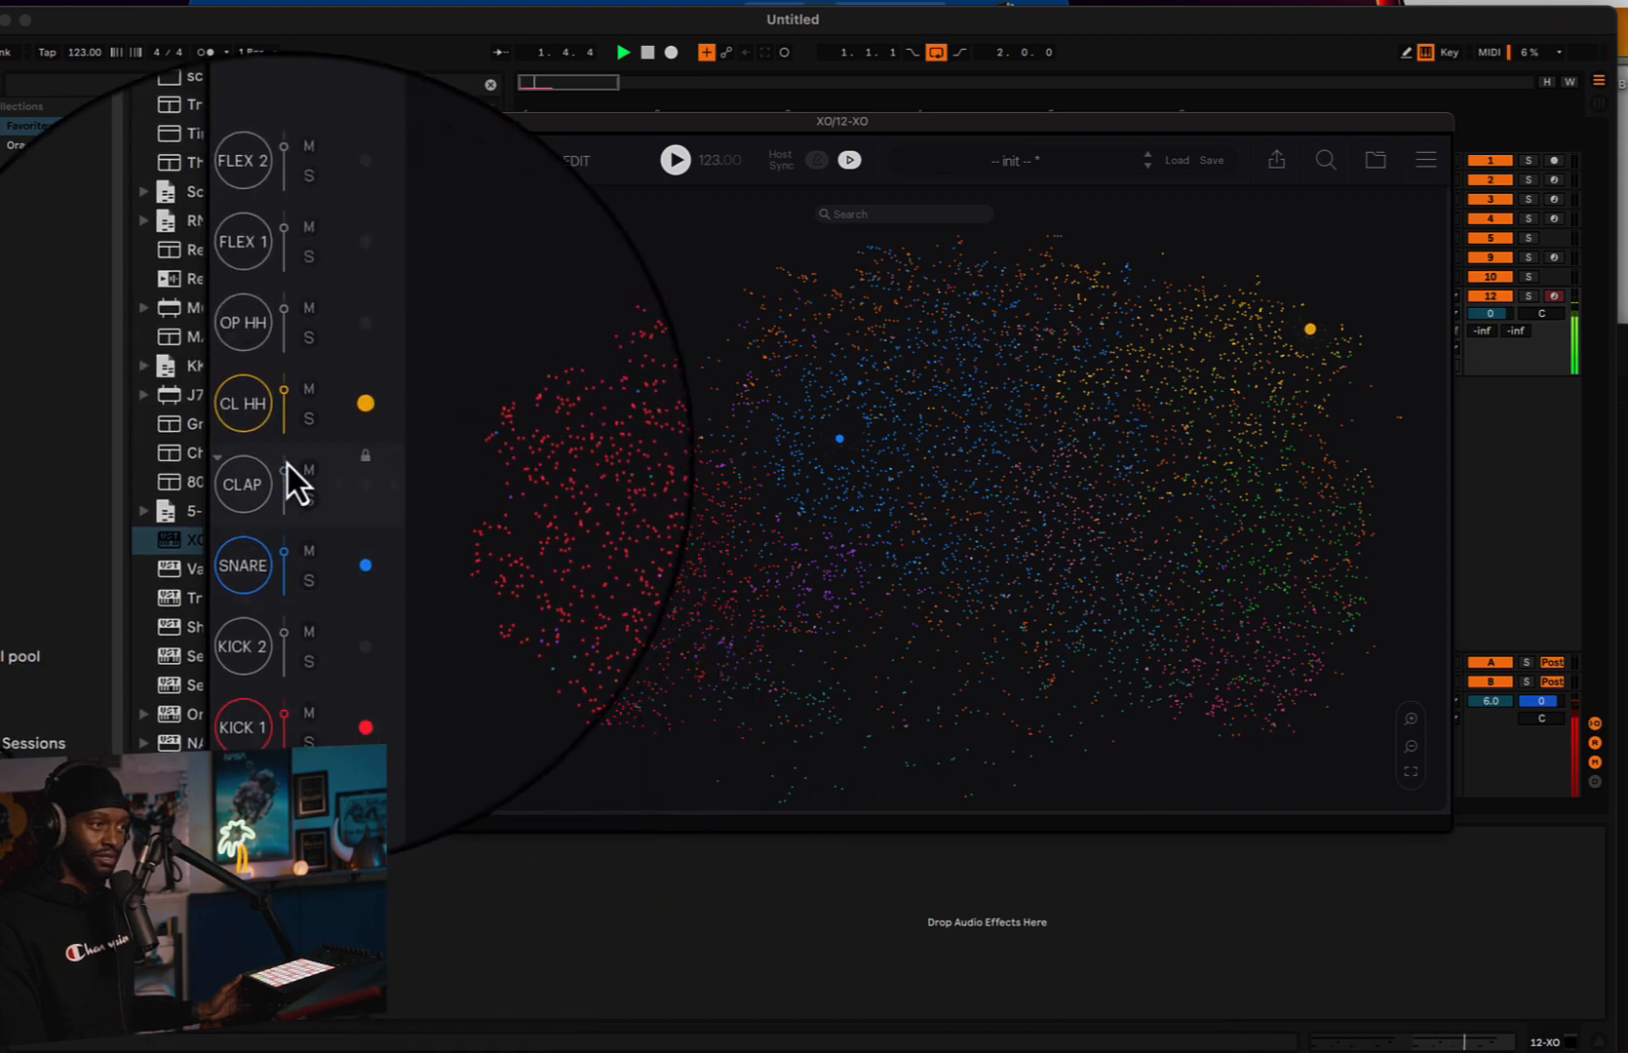
drag(287, 416, 287, 425)
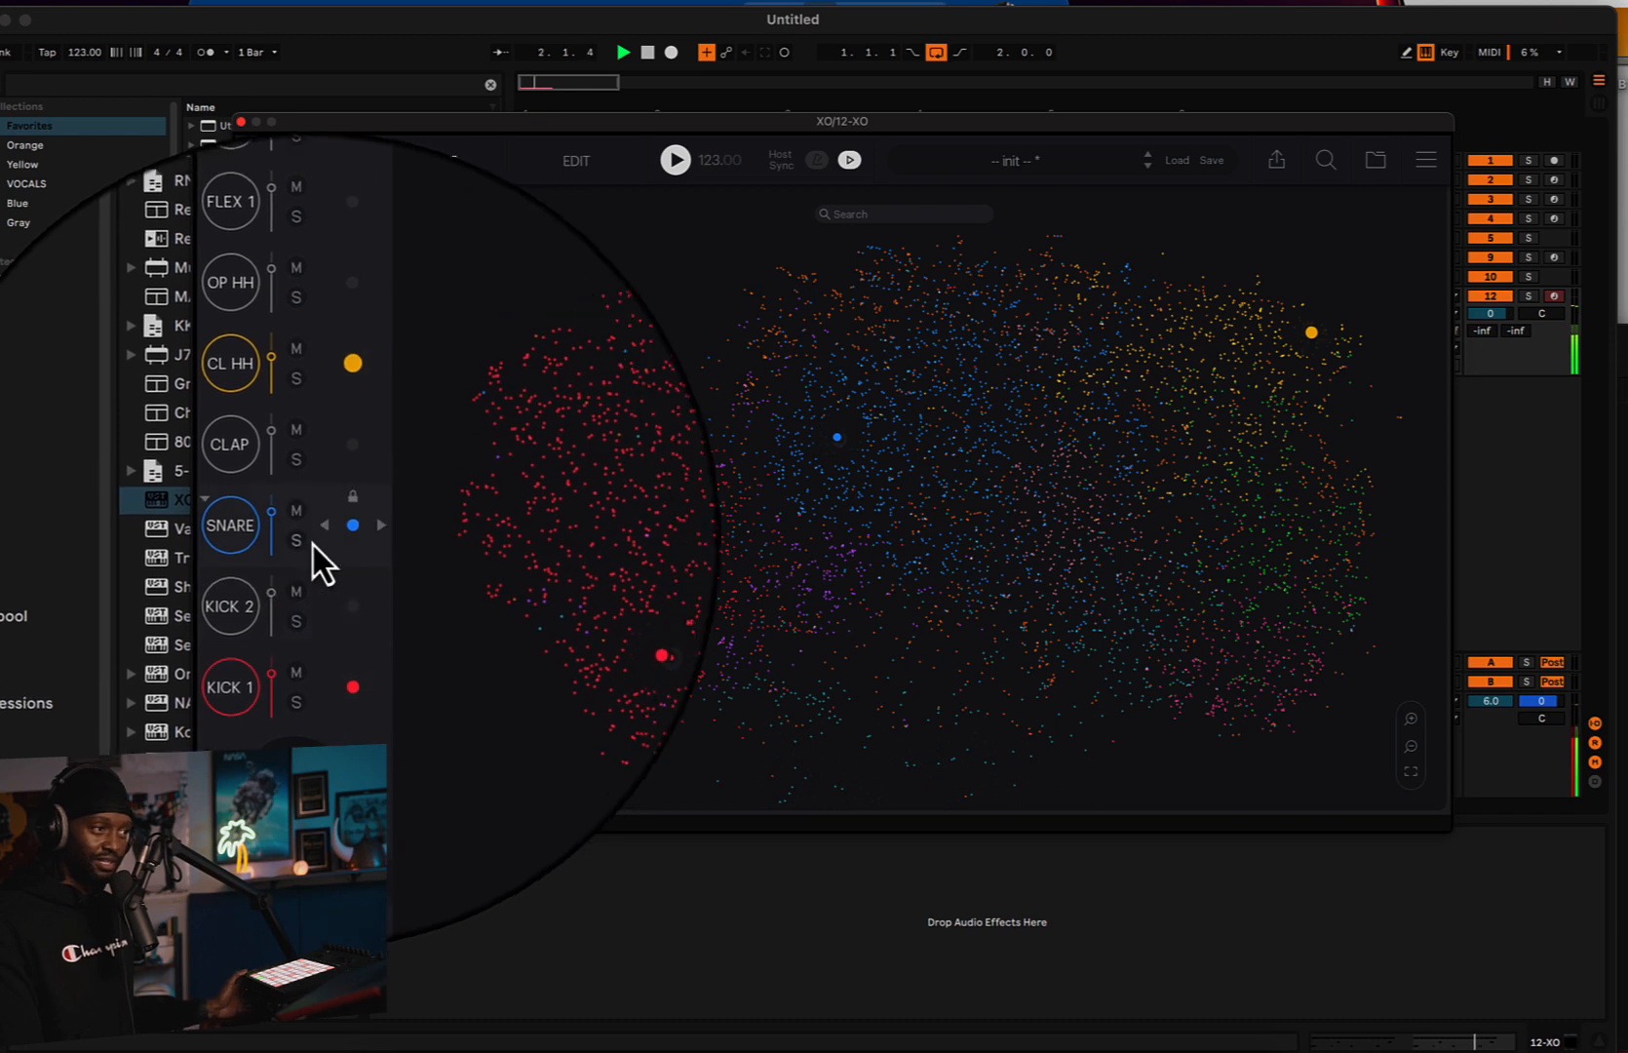
key(space)
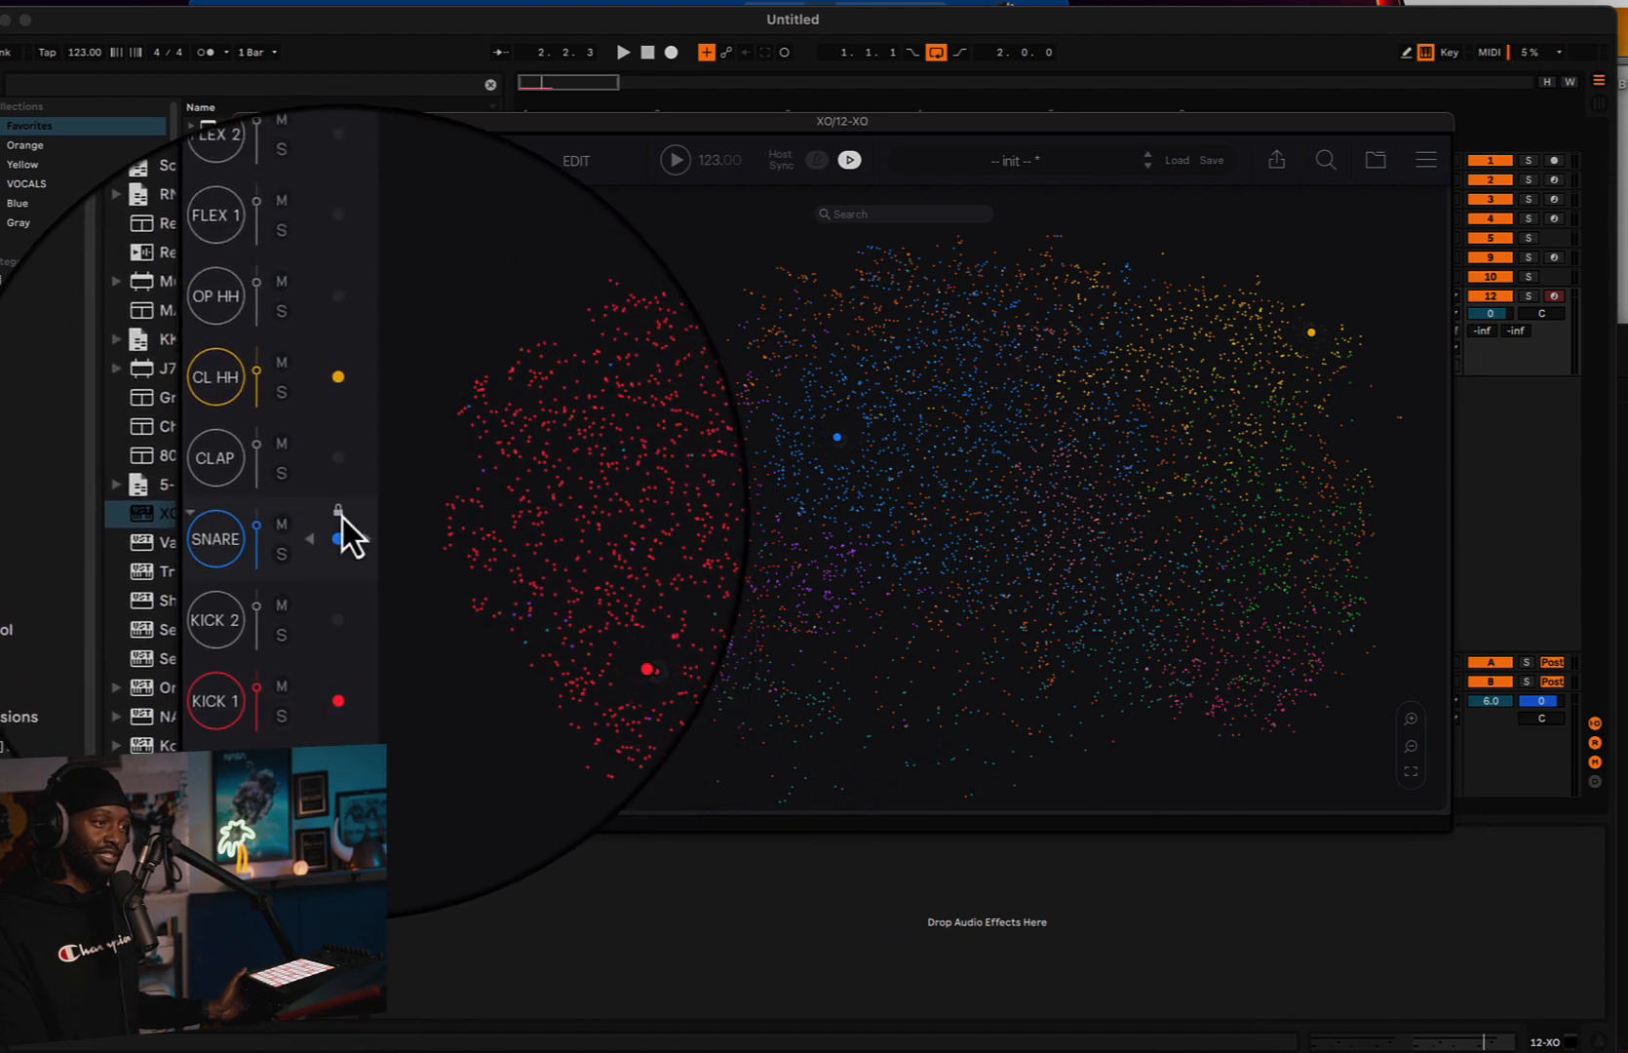
- Lock the SNARE slot's sample, swap the other slots to similar samples, and trigger the snare to check it
click(342, 516)
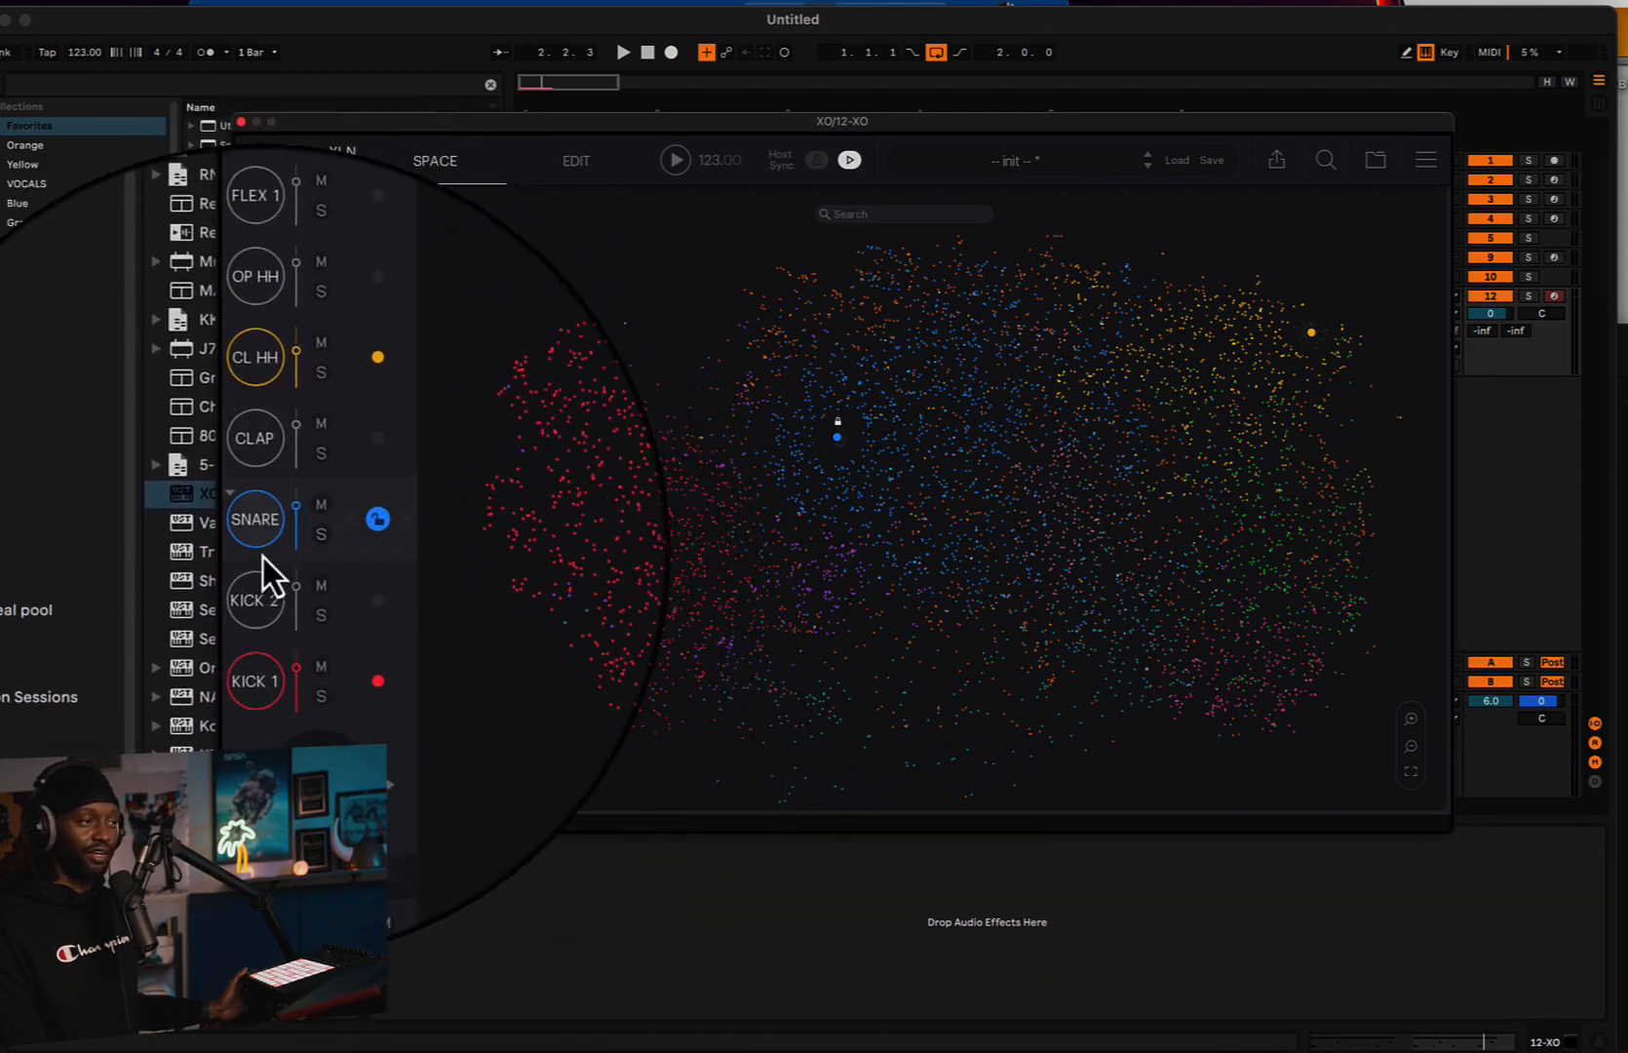
click(264, 528)
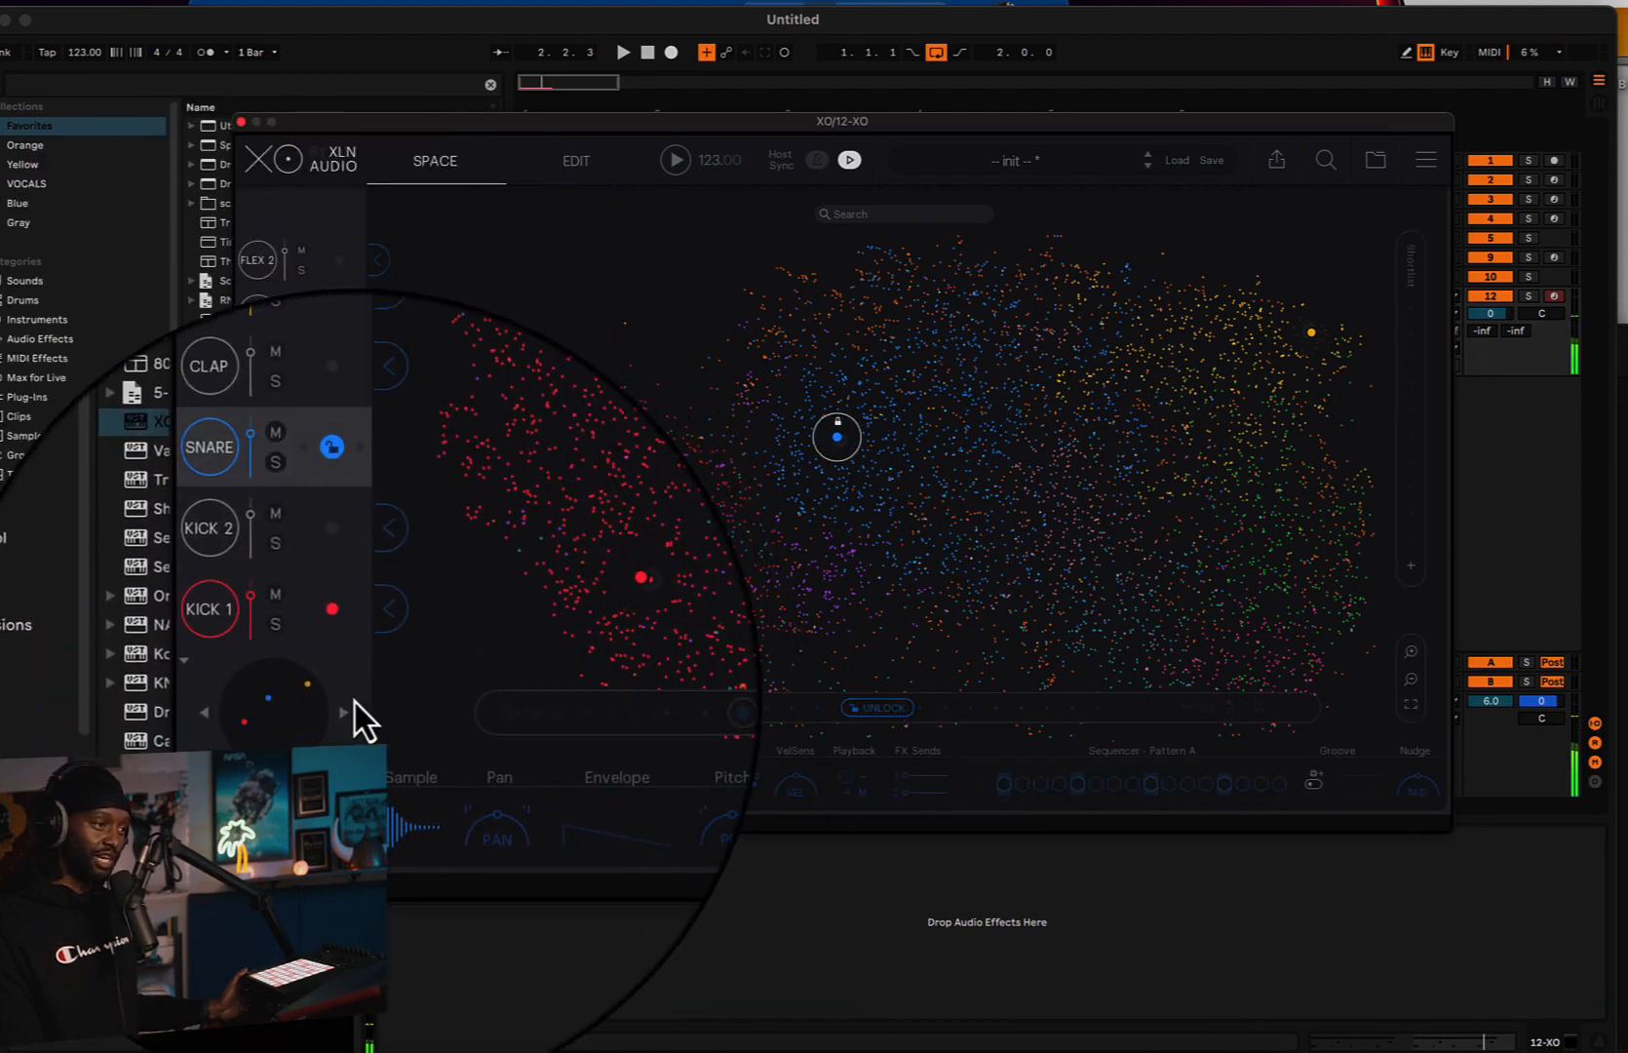
click(345, 709)
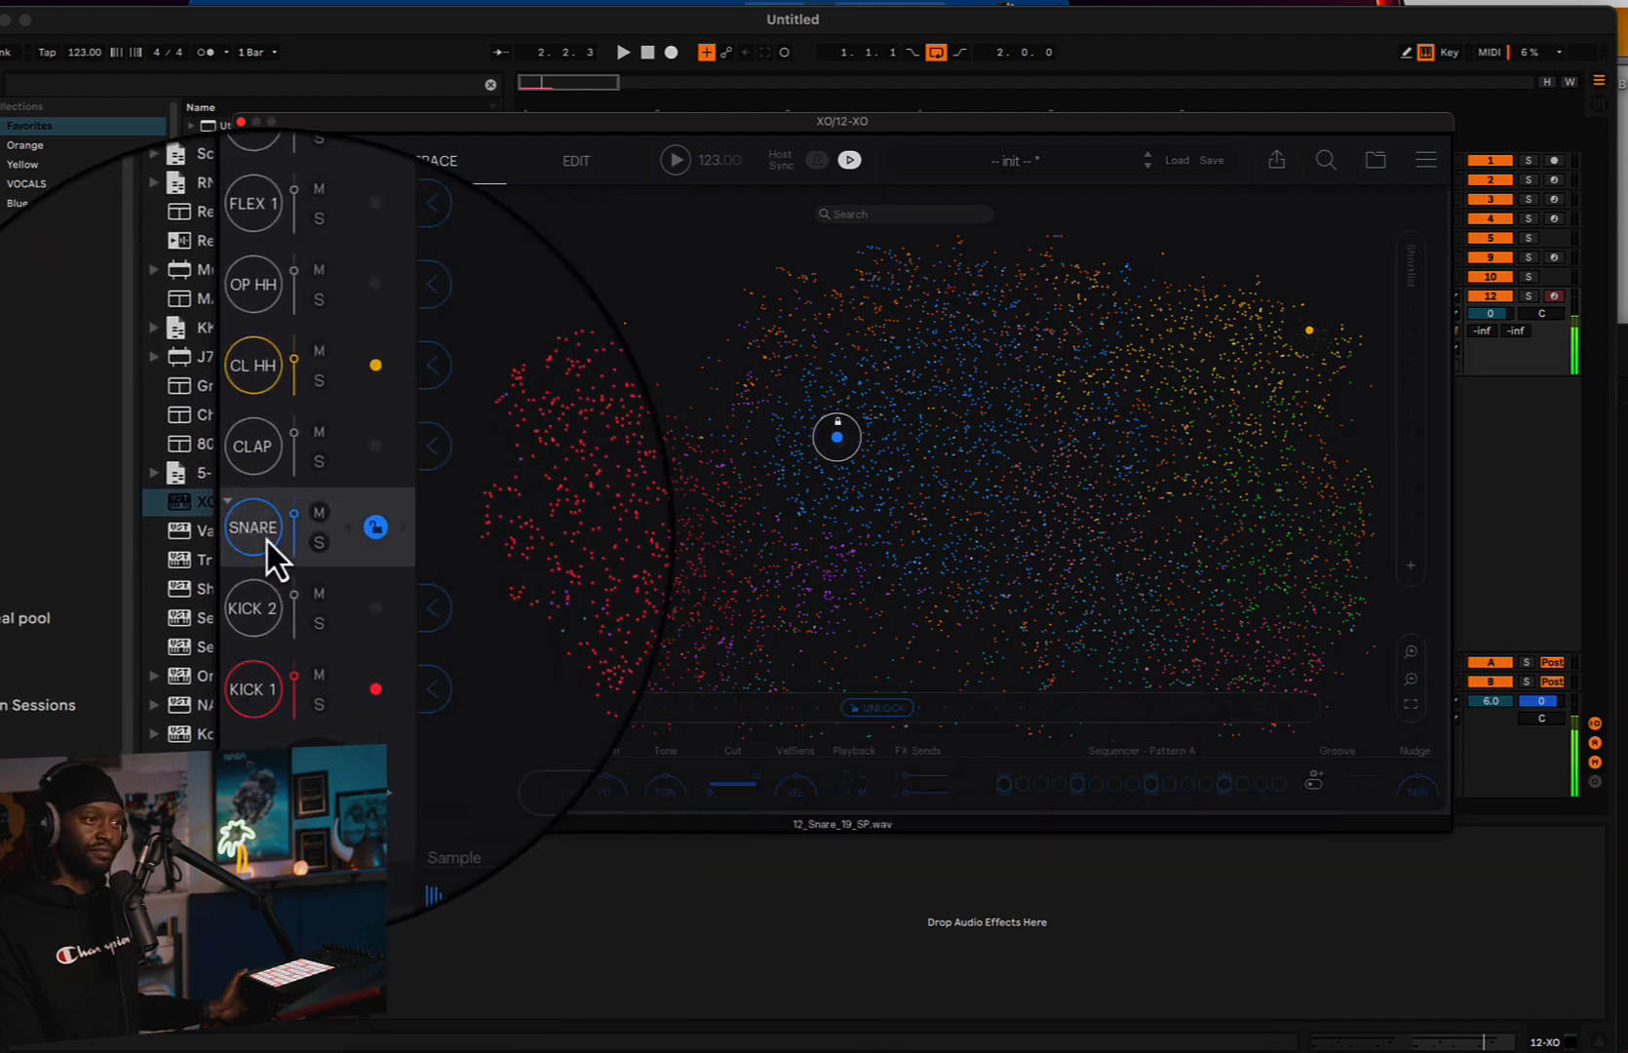
click(267, 540)
- Play the loop and swap the unlocked kick and hi-hat for similar samples two more times
key(space)
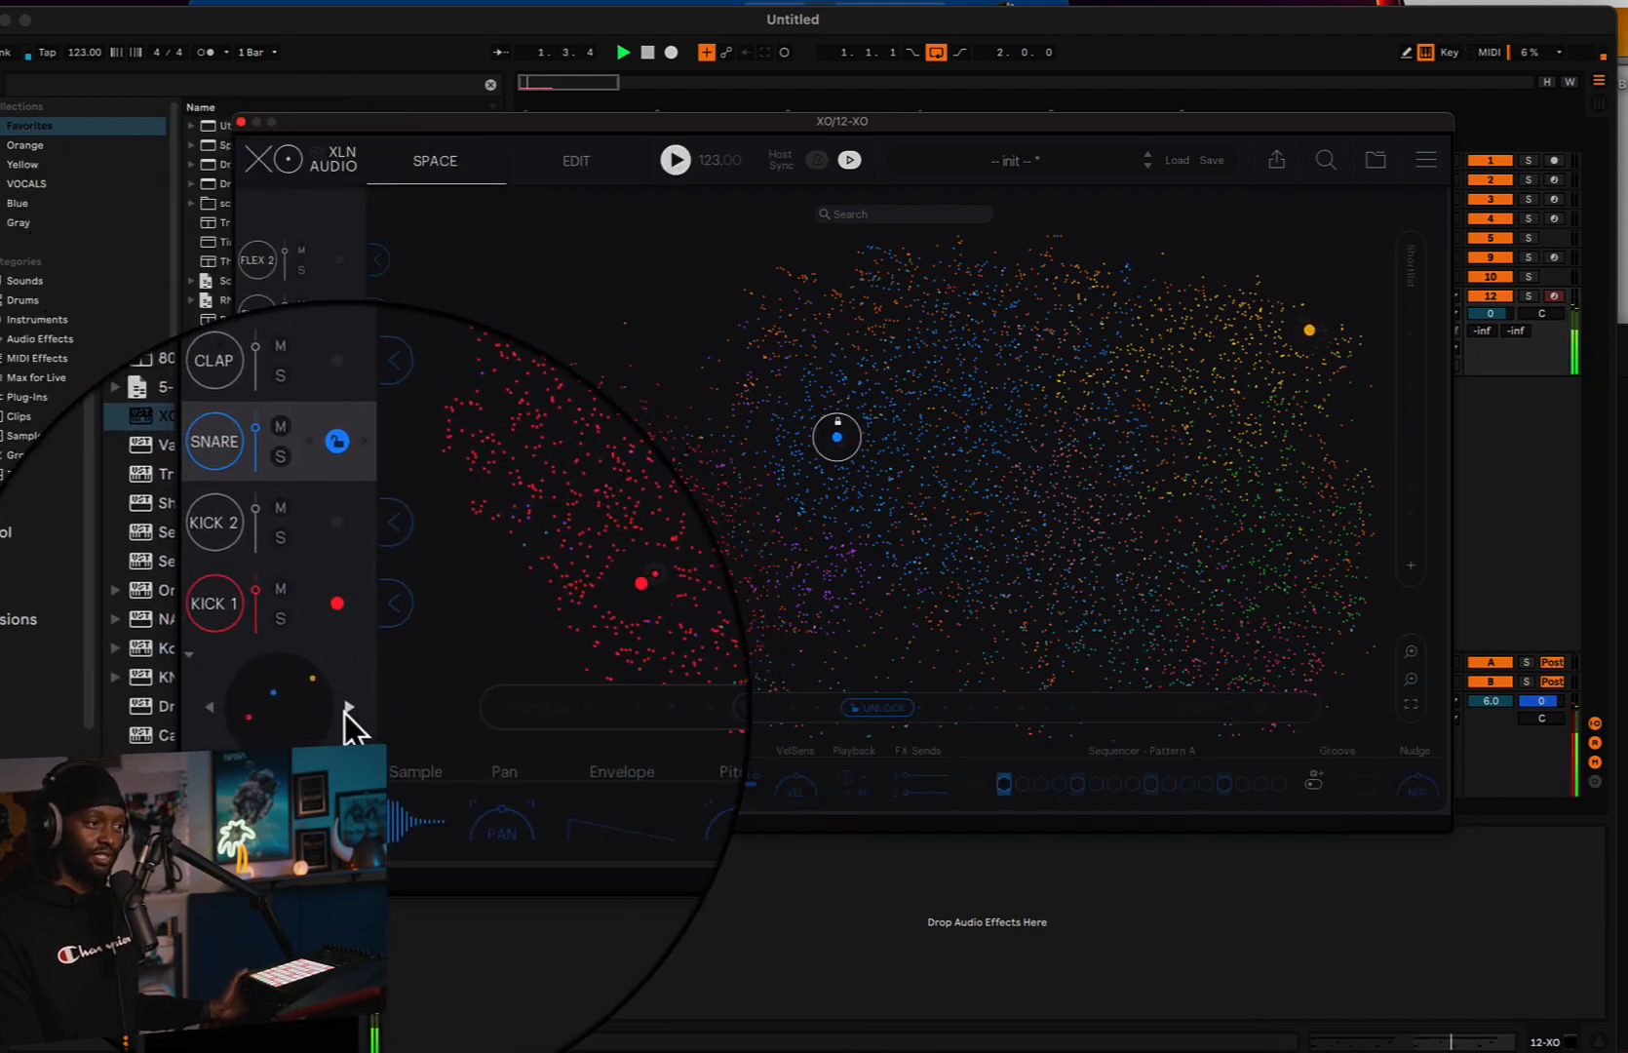
click(347, 706)
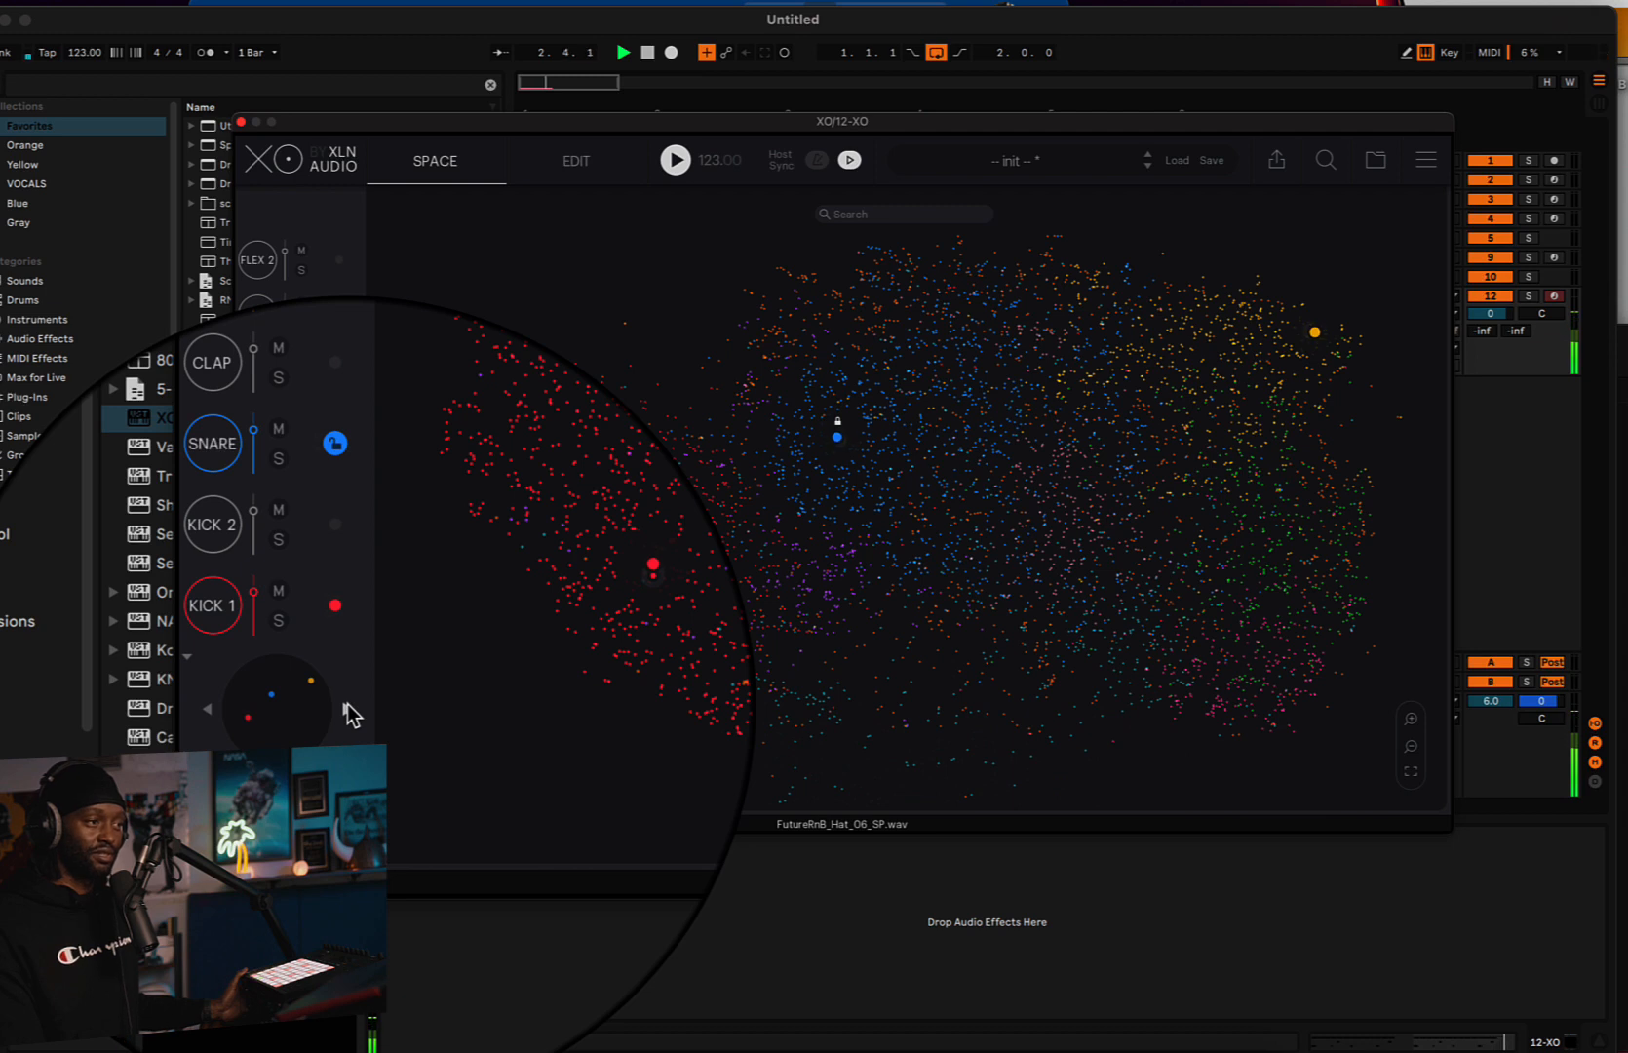
click(347, 703)
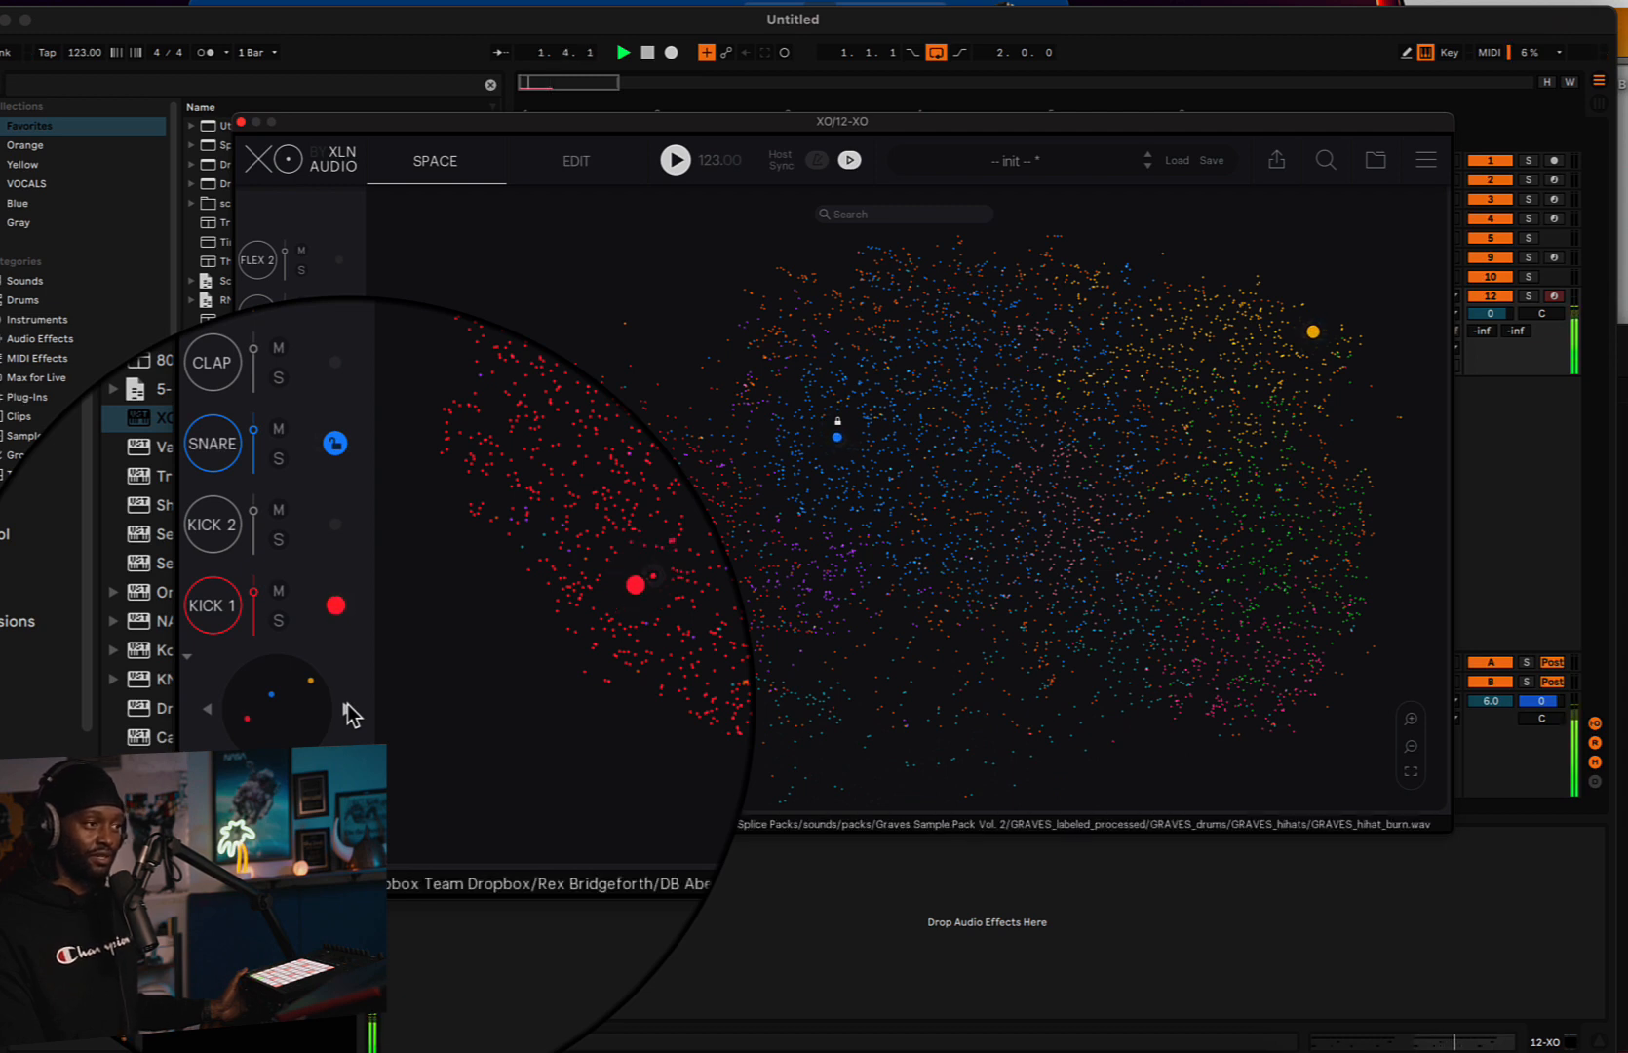
- Swap the unlocked kick and hi-hat for similar samples once more, then stop playback and lock the KICK 1 slot's sample
click(347, 702)
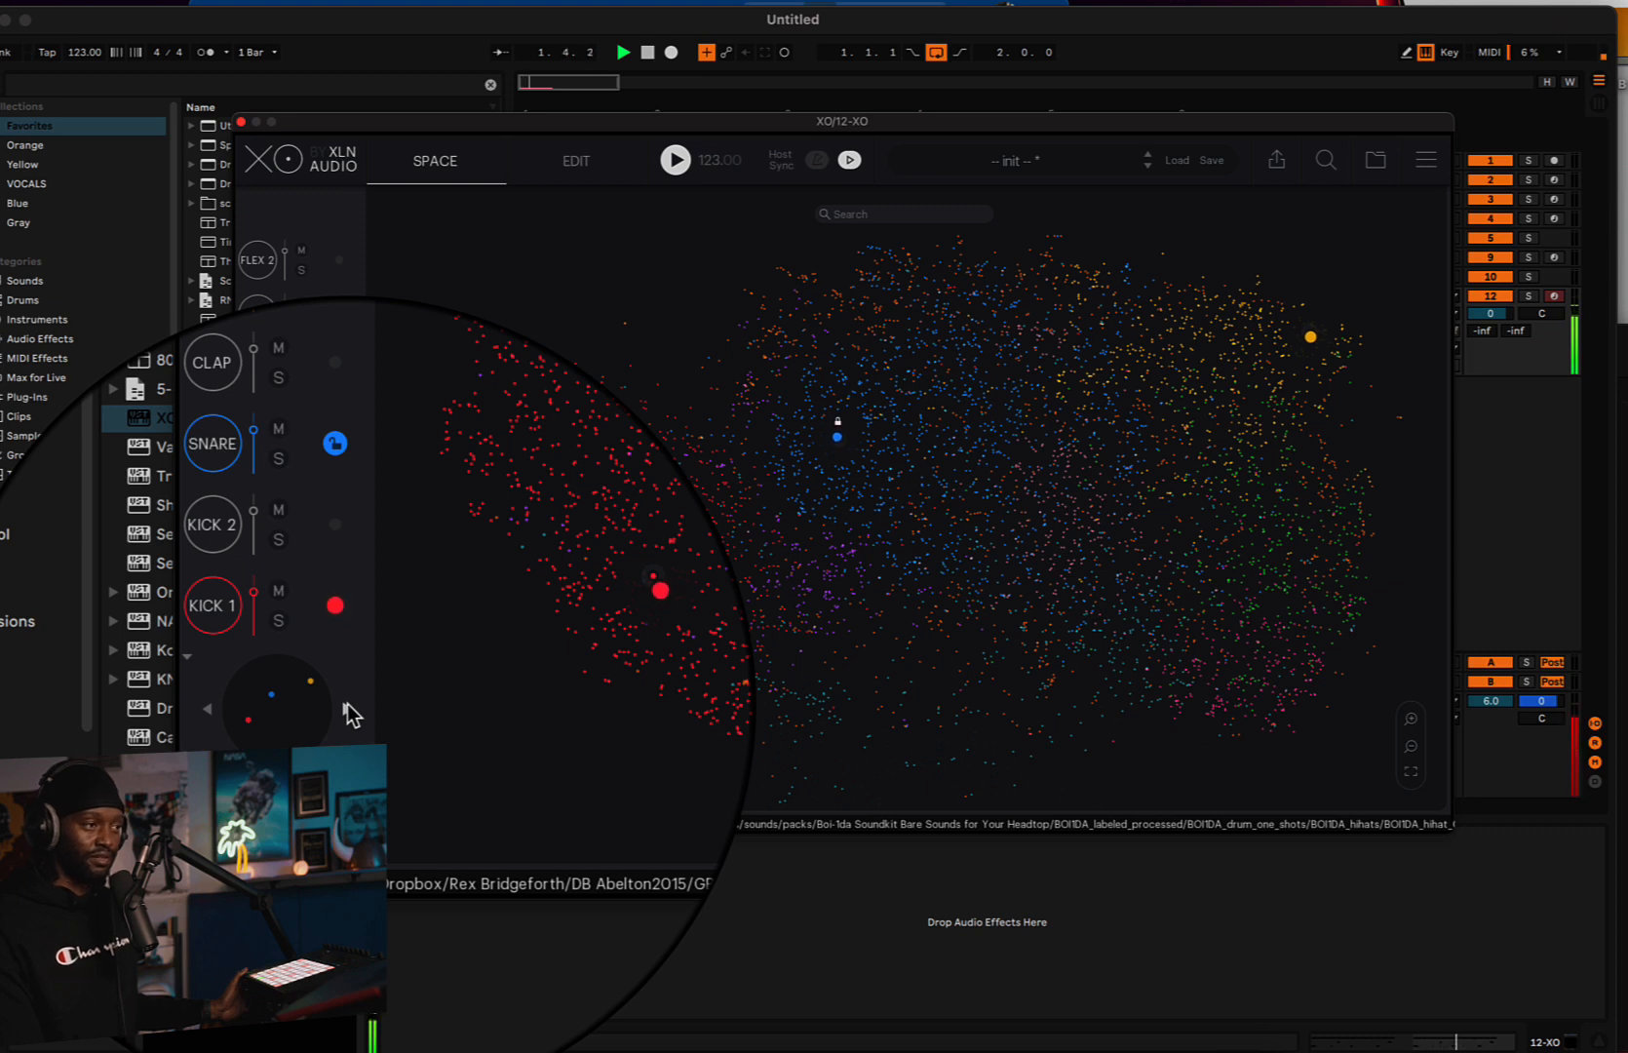
key(space)
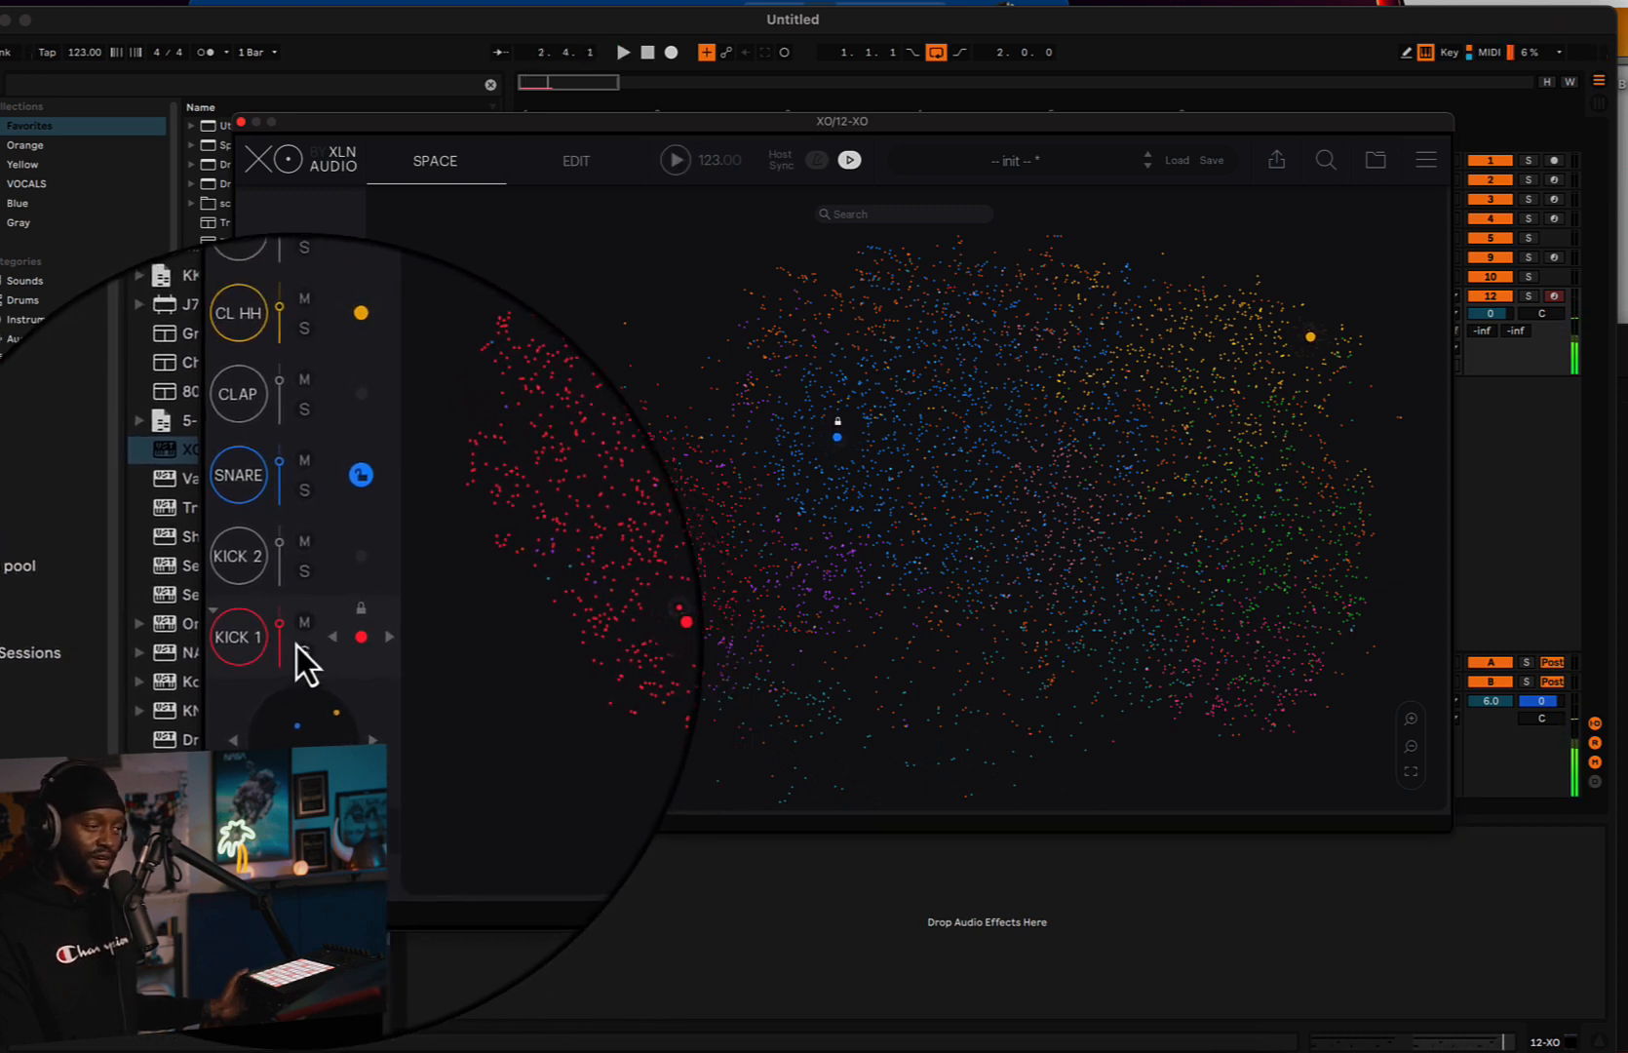
click(361, 637)
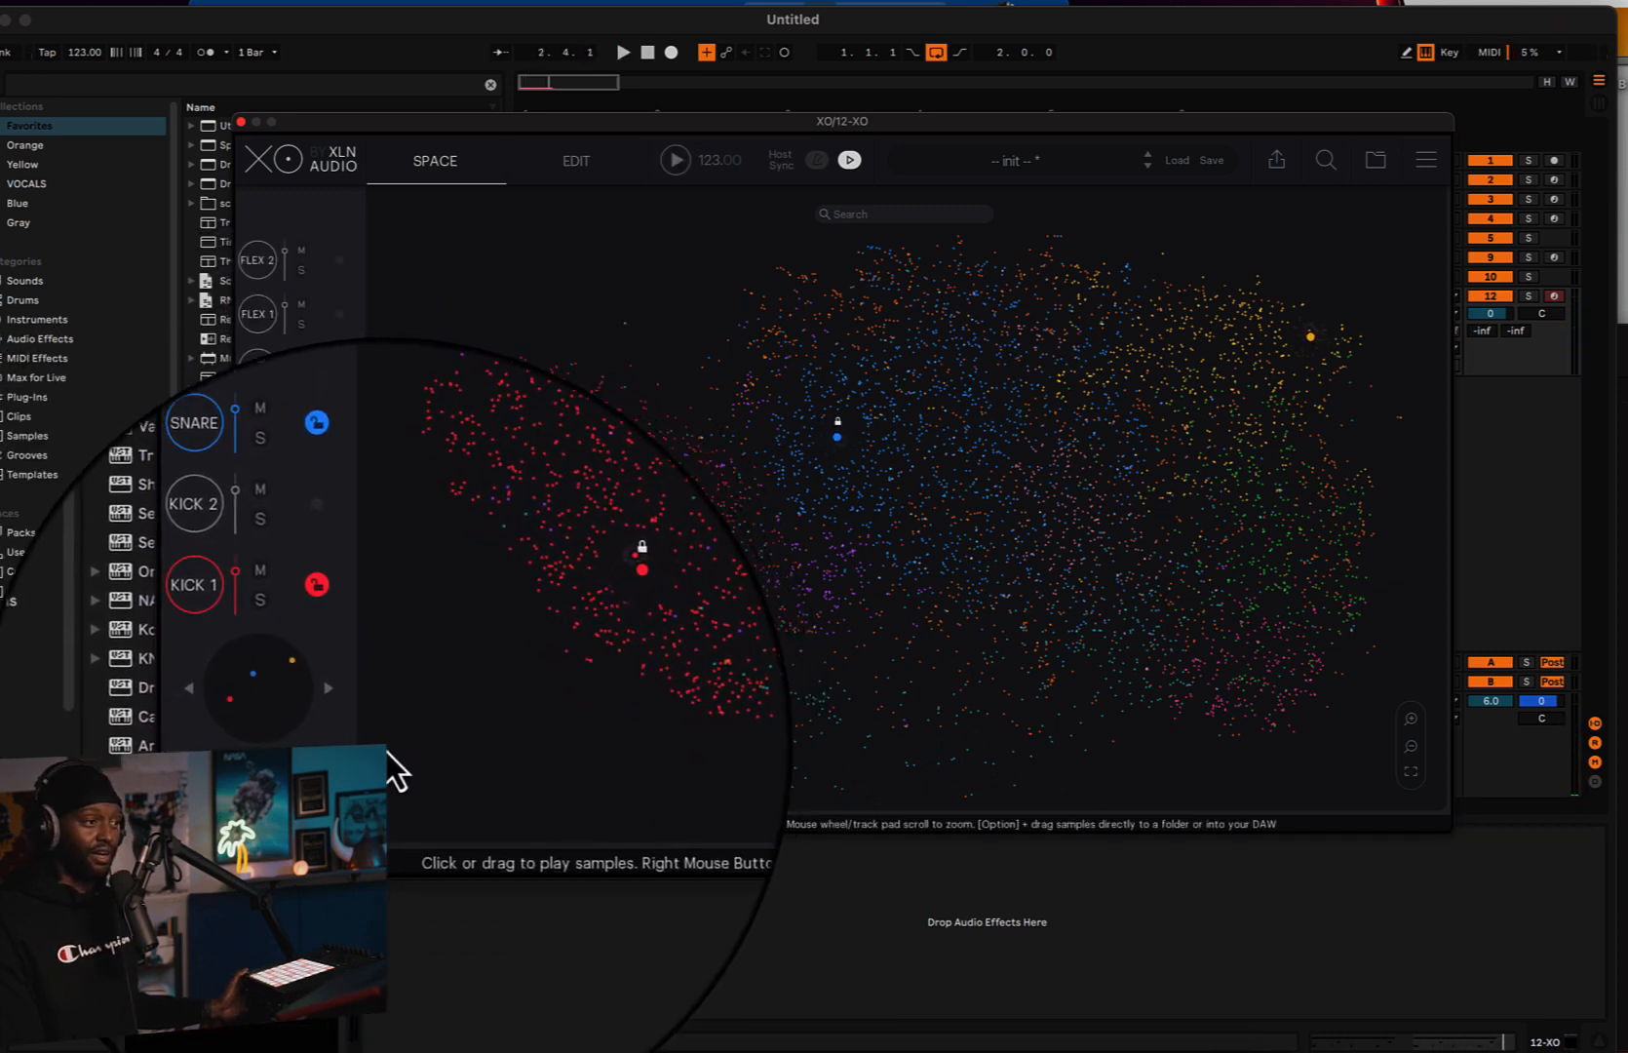
key(space)
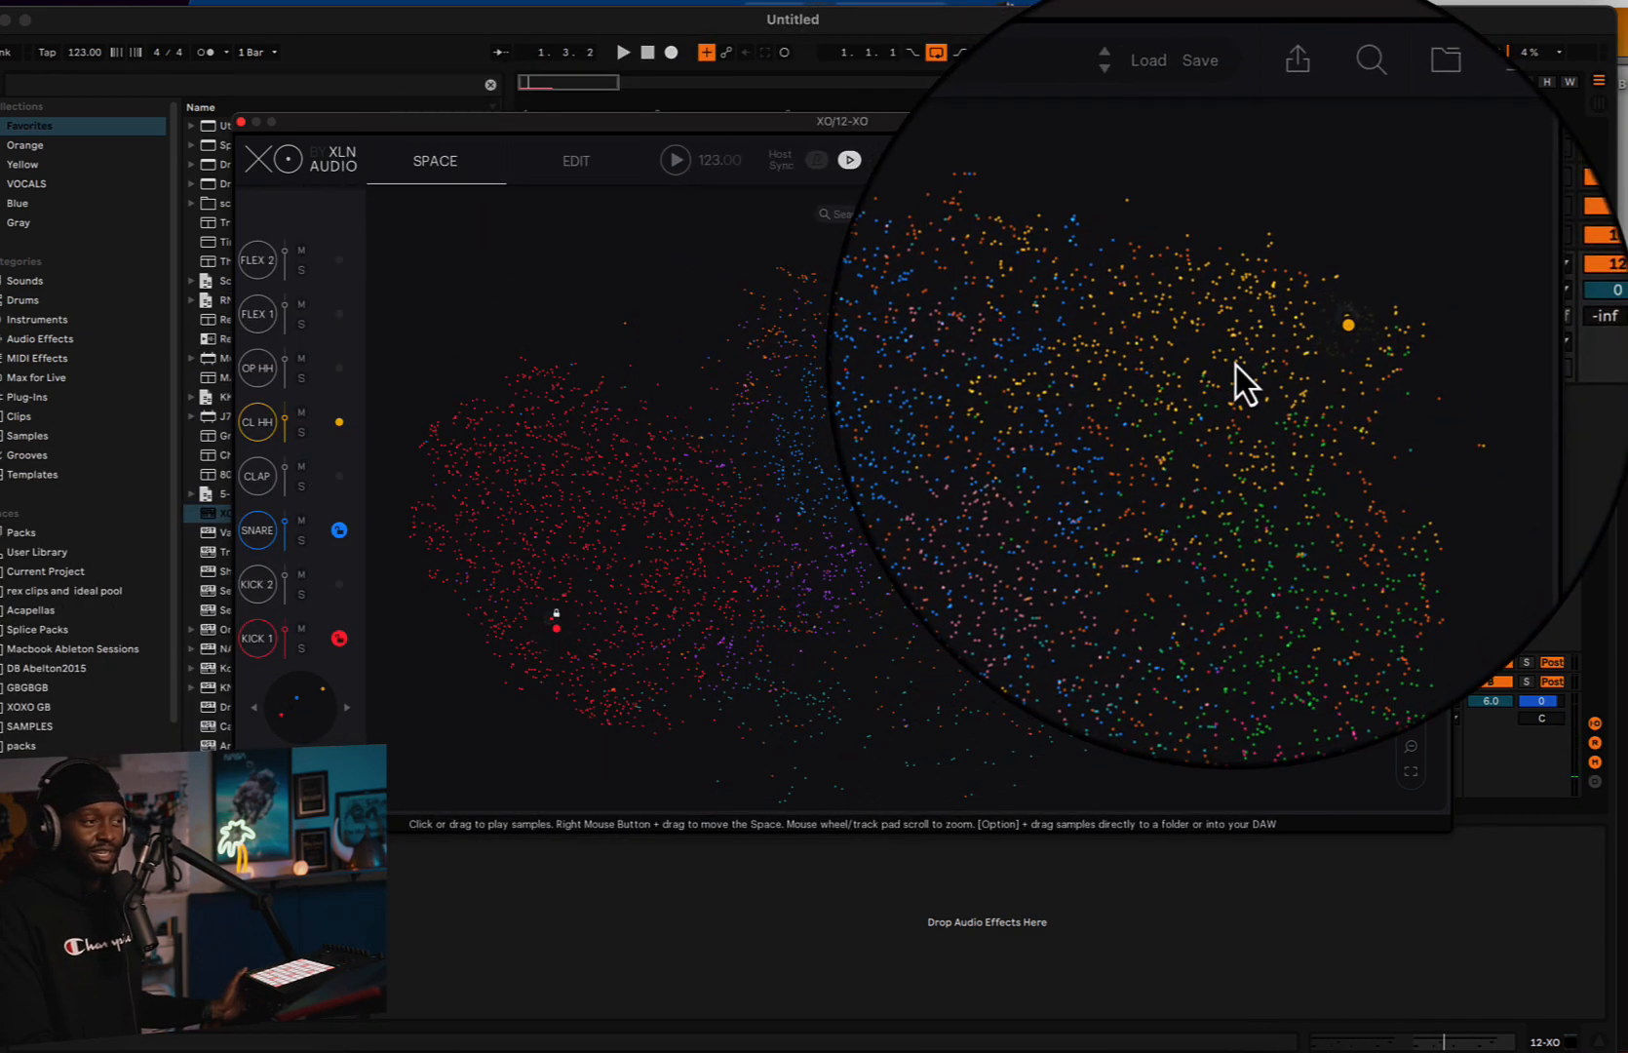
- Audition samples around the hi-hat area of the Space and assign Reel_Machines_Milano_Bass_Machine.wav to the CL HH slot
click(1251, 313)
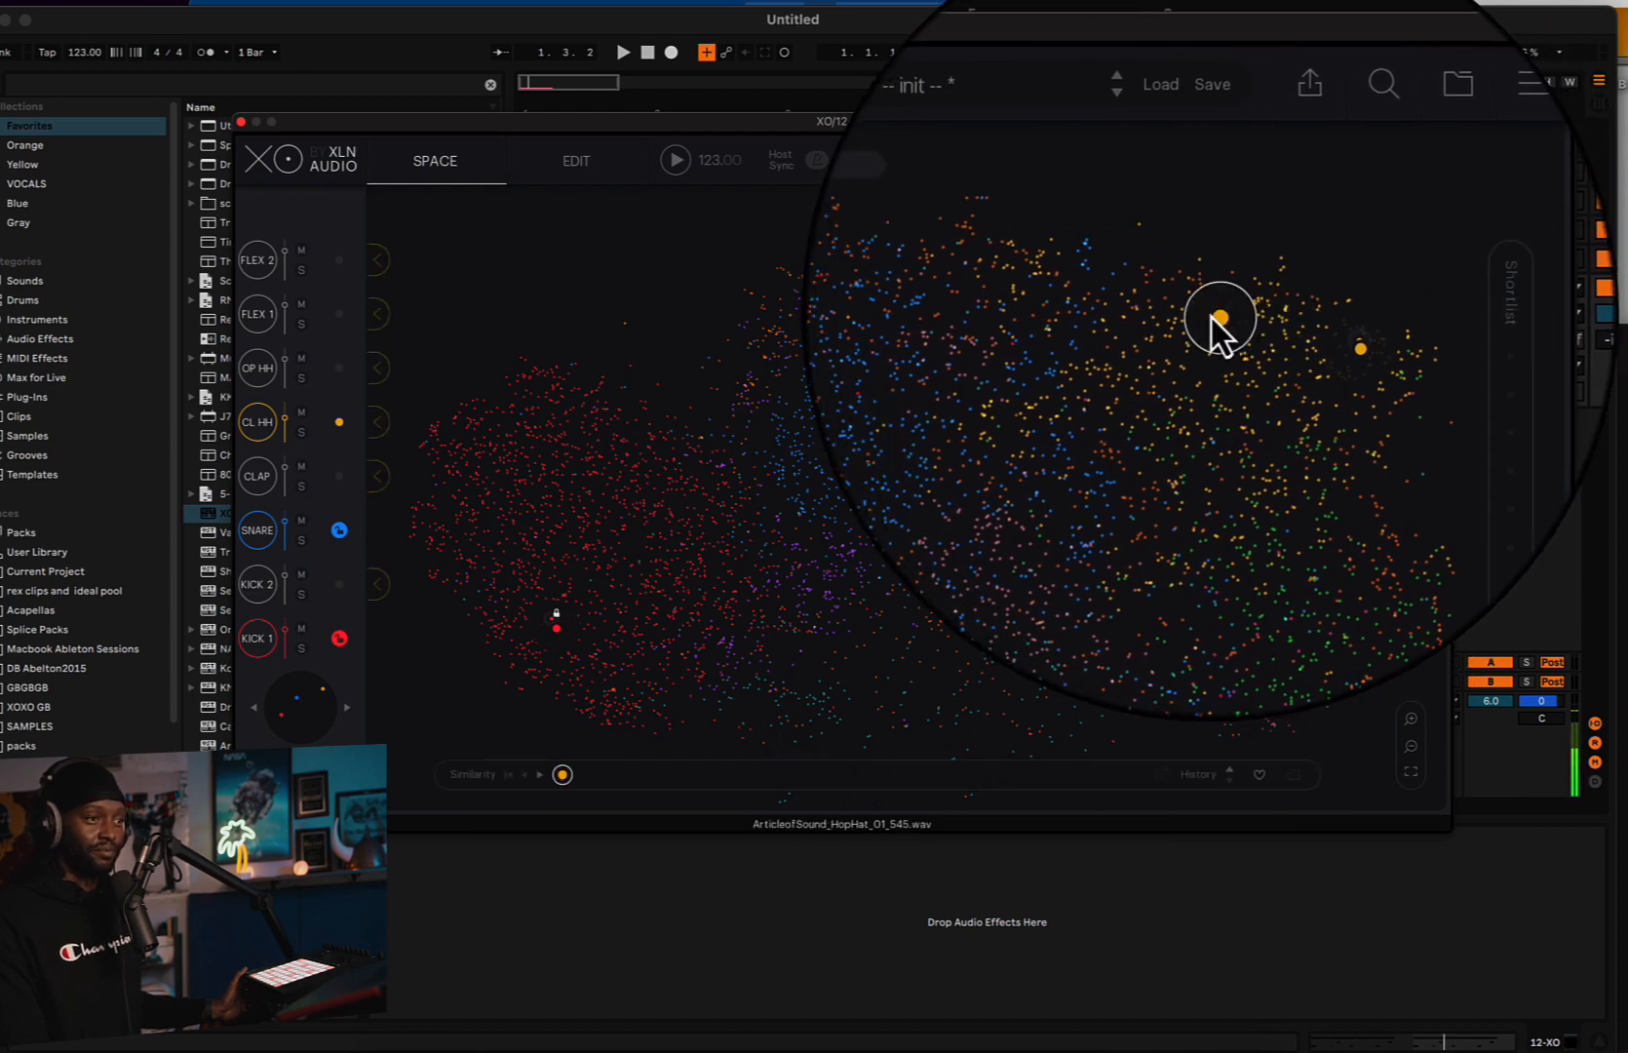
click(1209, 289)
click(1210, 289)
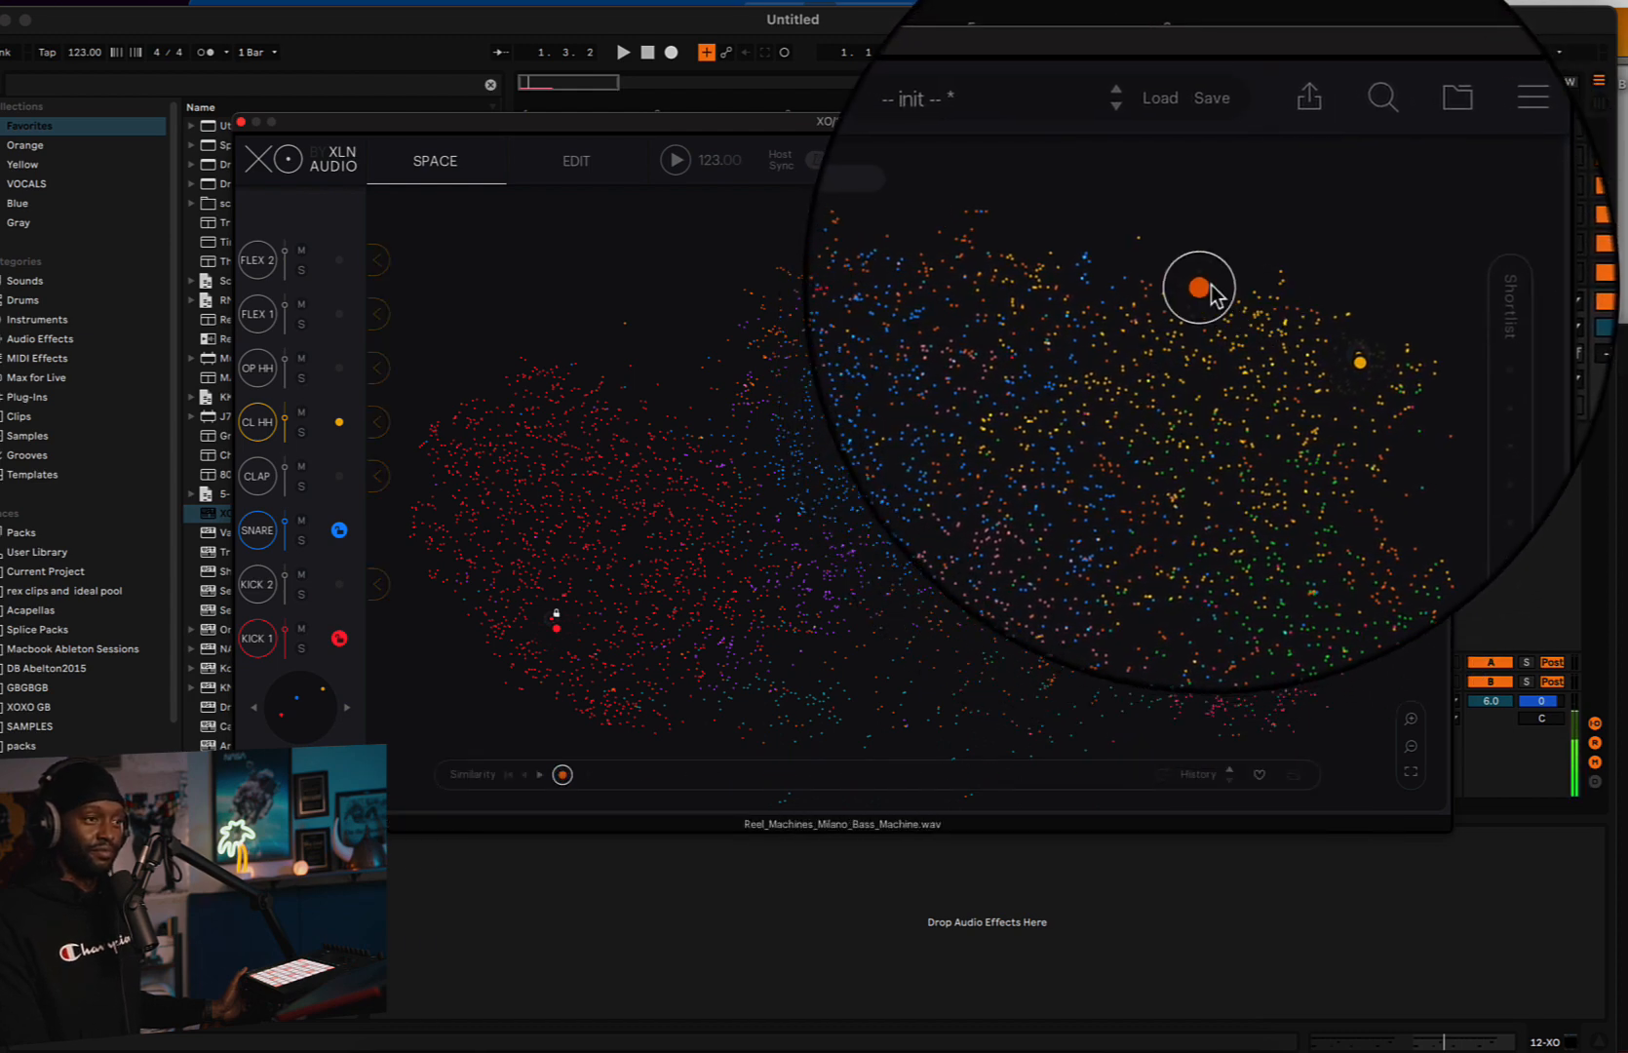
click(385, 420)
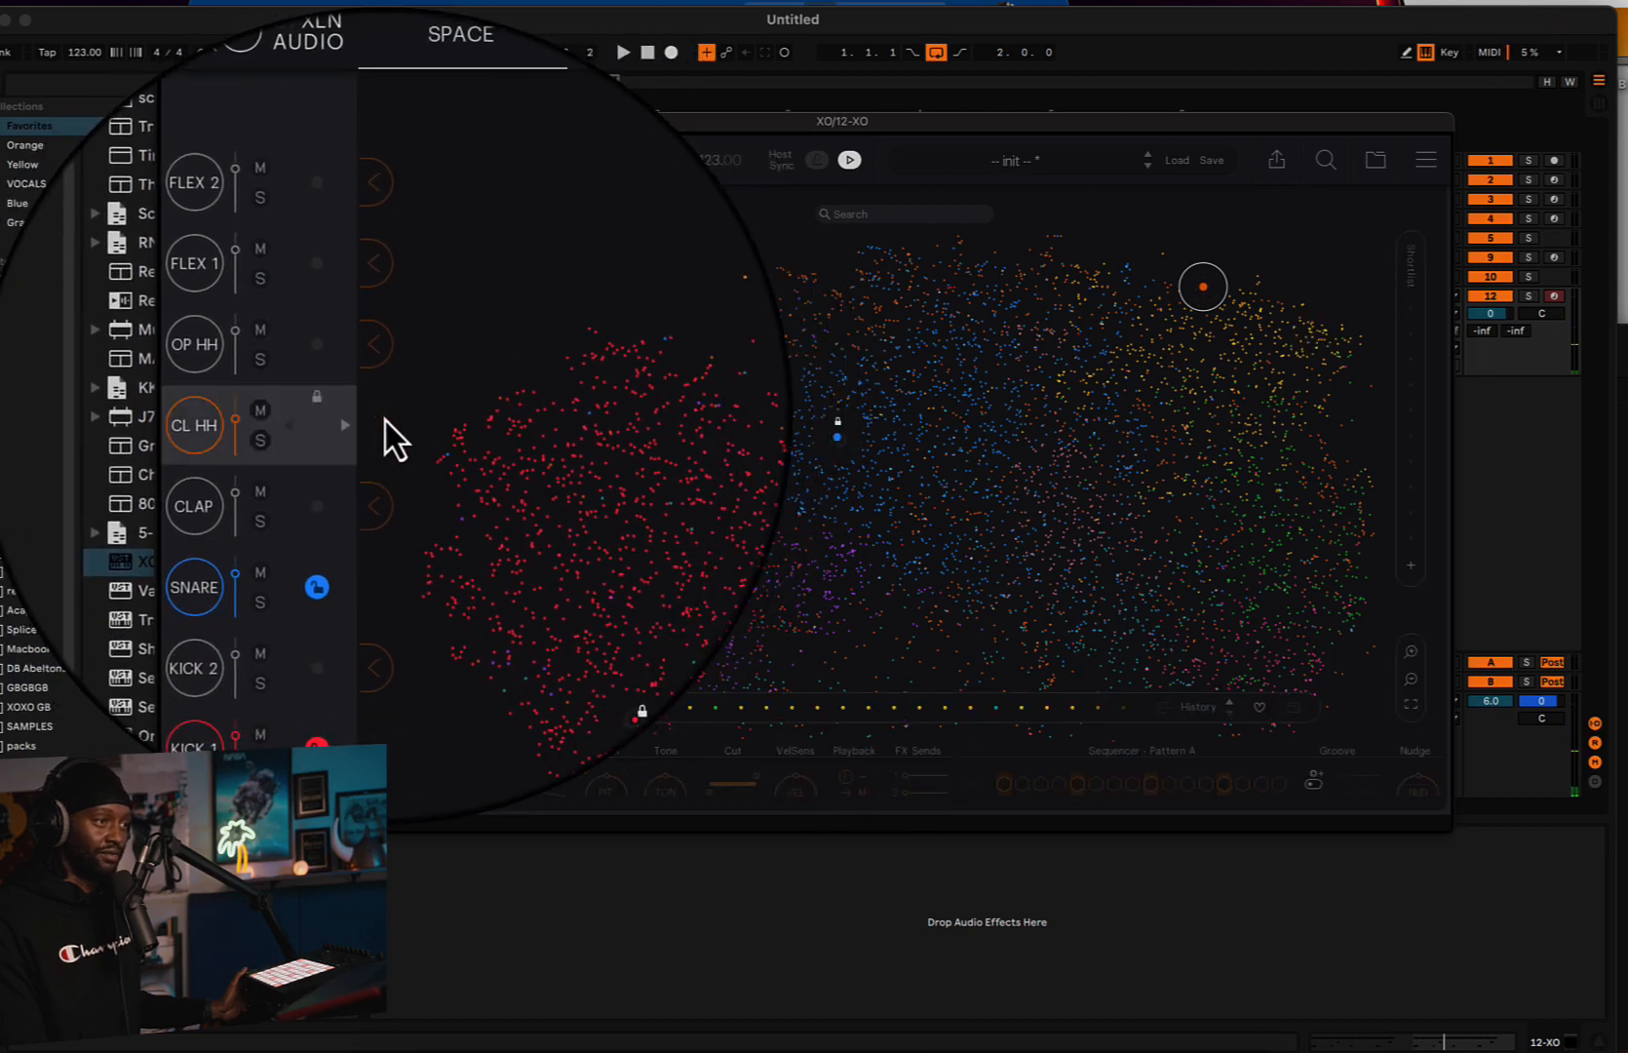
- Play the loop, lower the CL HH slot's volume slightly, and record a short pass over the running loop
key(space)
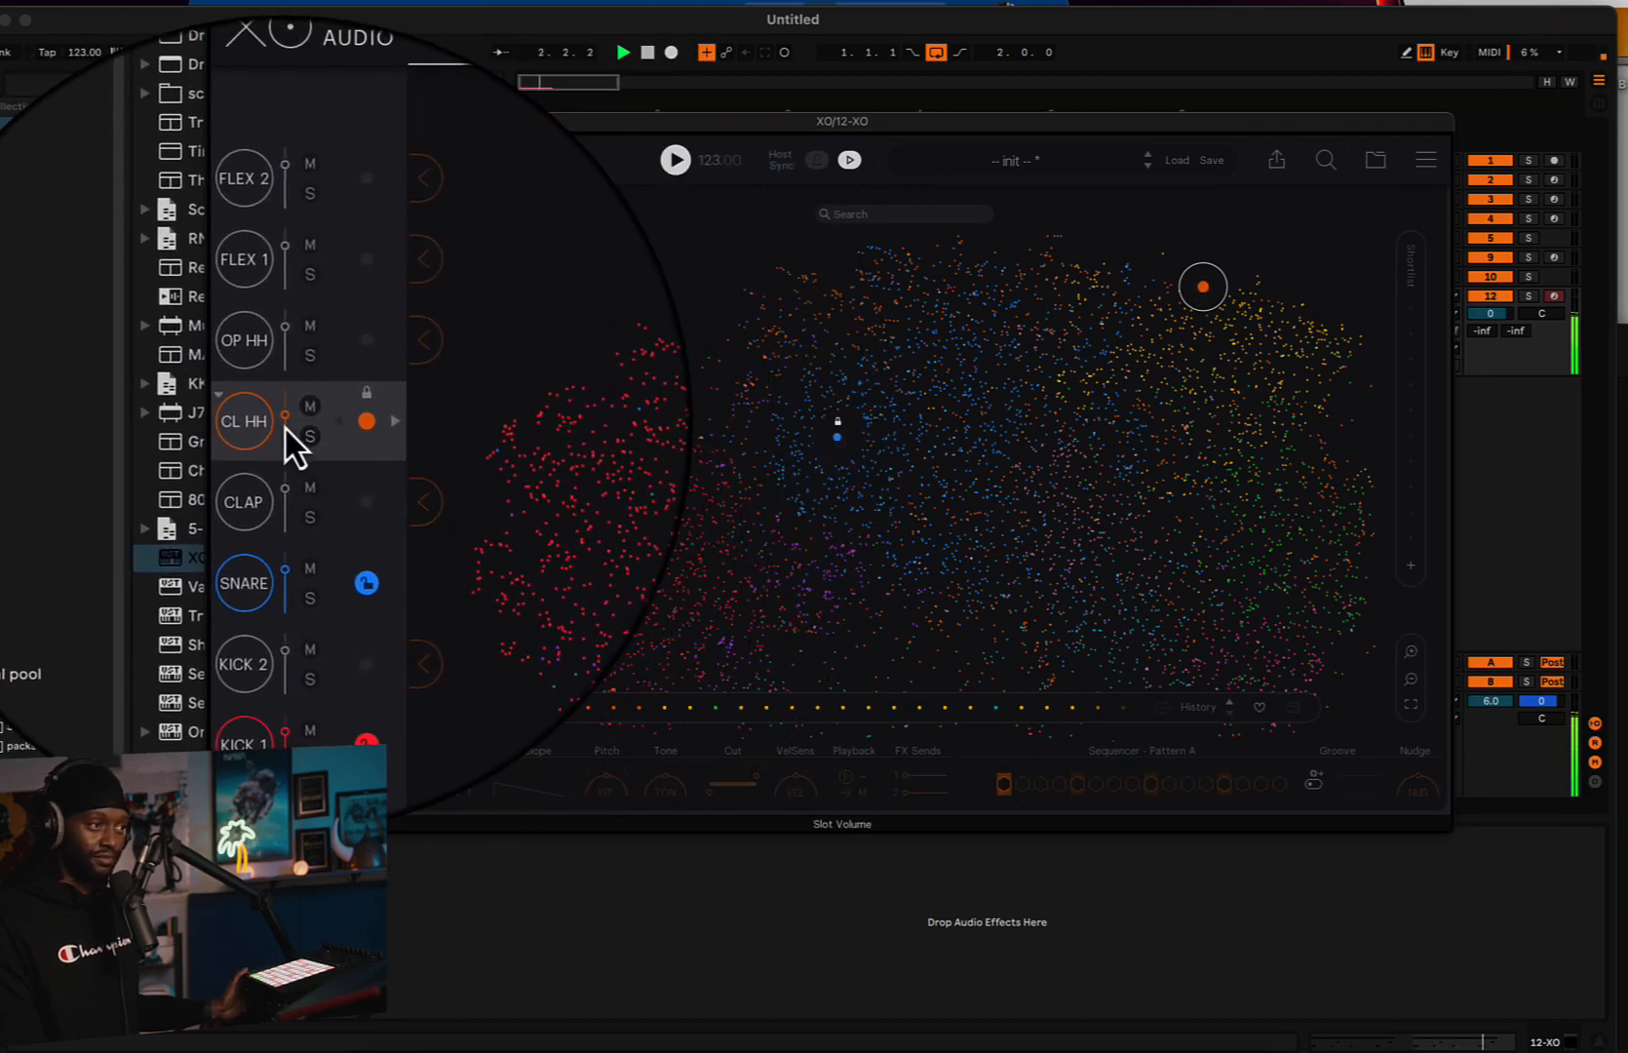
drag(287, 423, 288, 428)
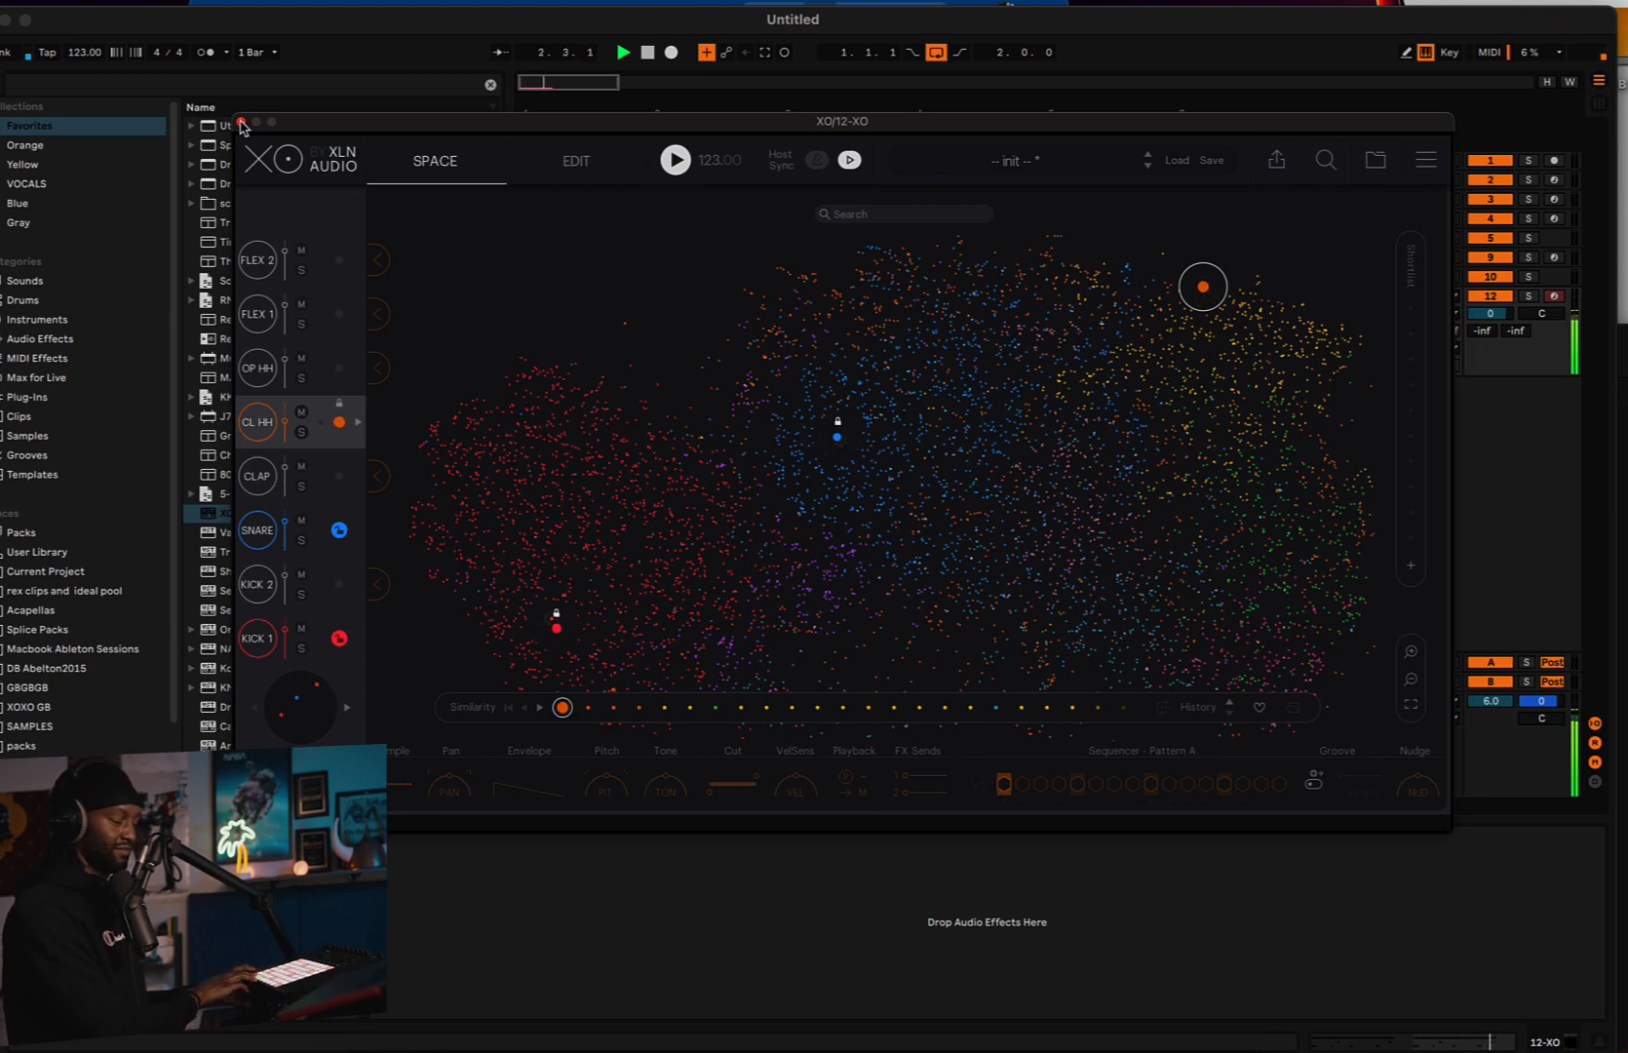
key(F9)
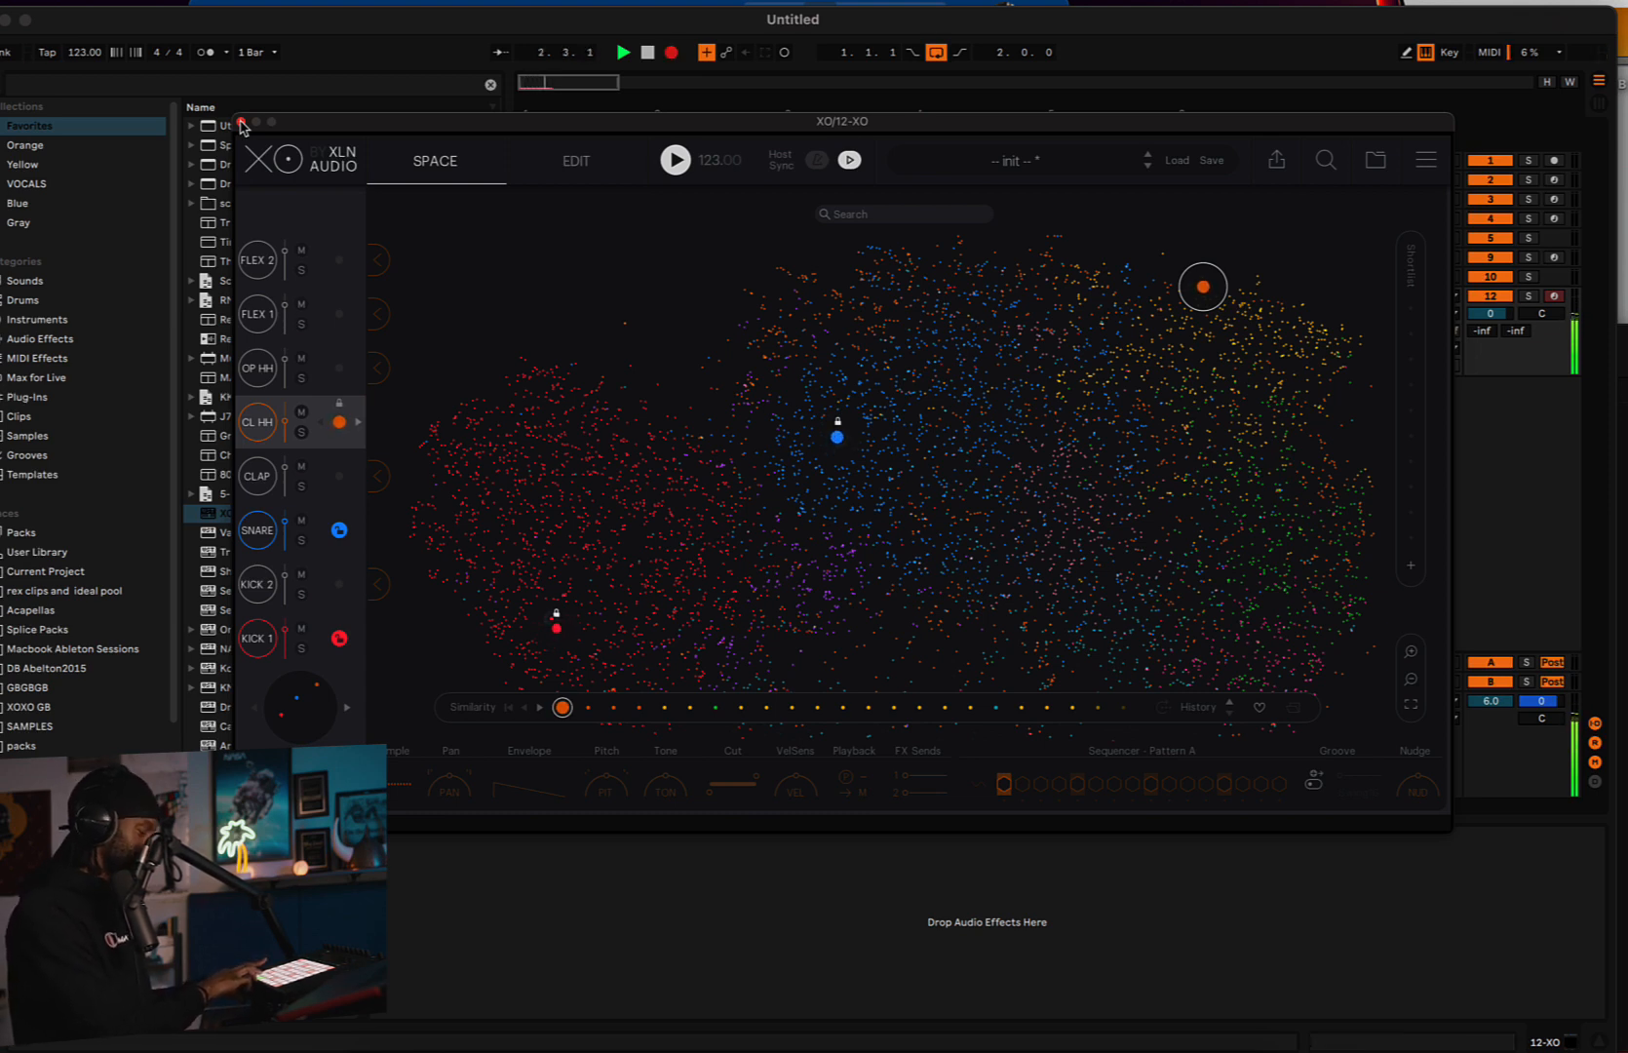
key(F9)
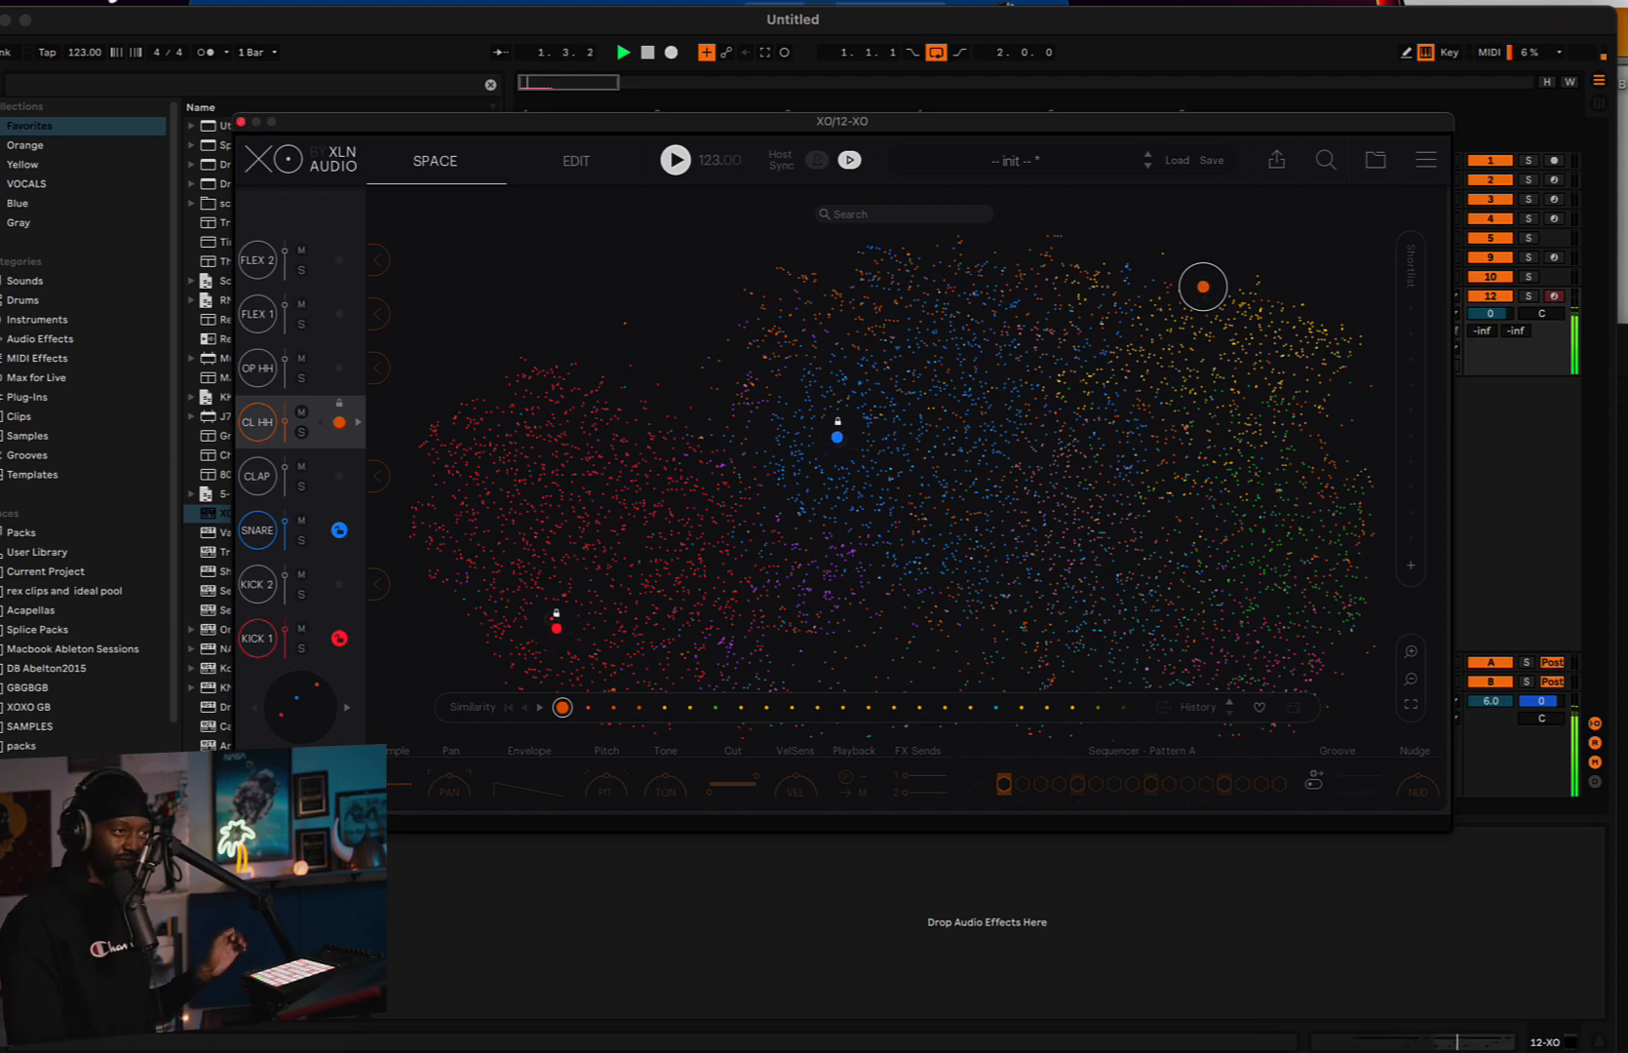